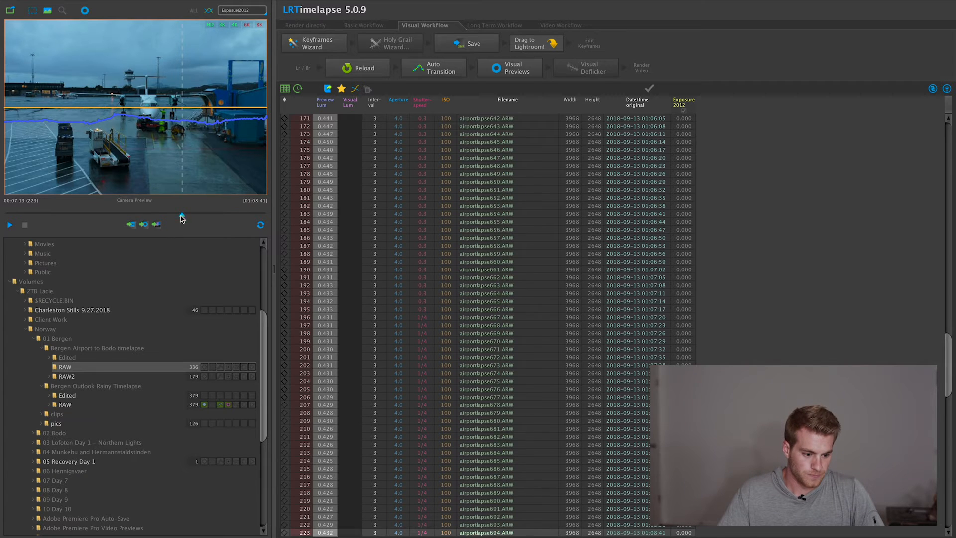
- Return the RAW sequence to its first frame, create two keyframes with the Keyframes Wizard and save them
{"action": "left_click_drag", "start_coordinate": [182, 216], "coordinate": [73, 162]}
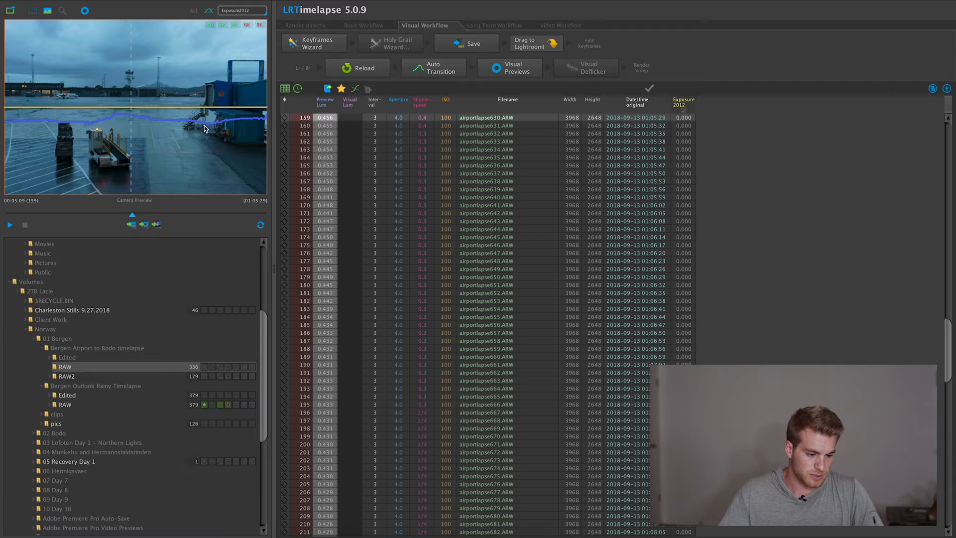
{"action": "left_click_drag", "start_coordinate": [133, 213], "coordinate": [1, 187]}
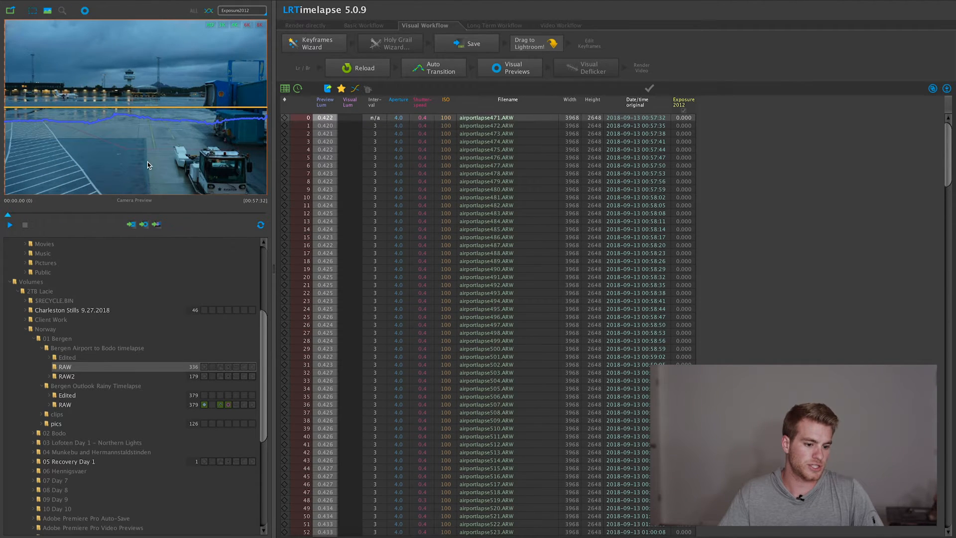
{"action": "left_click", "coordinate": [326, 49]}
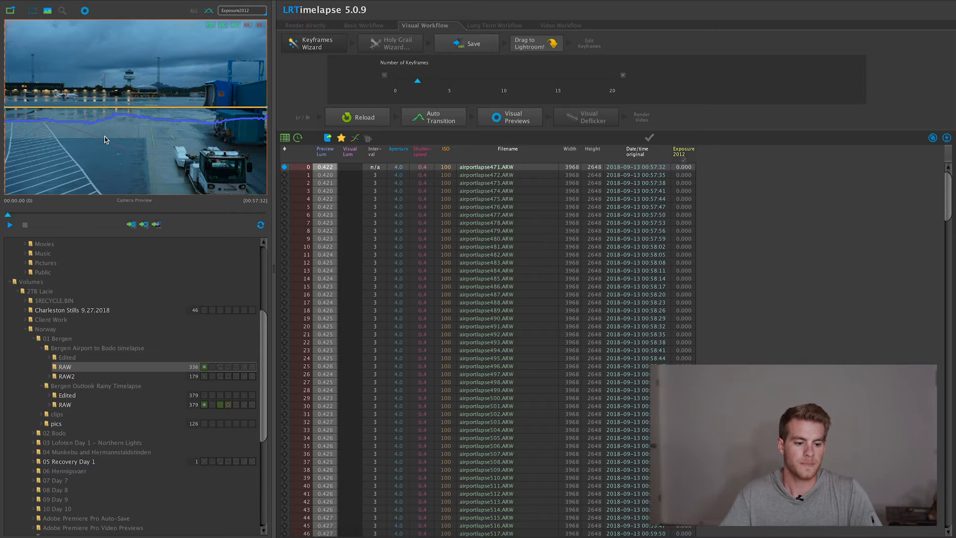
{"action": "left_click", "coordinate": [451, 46]}
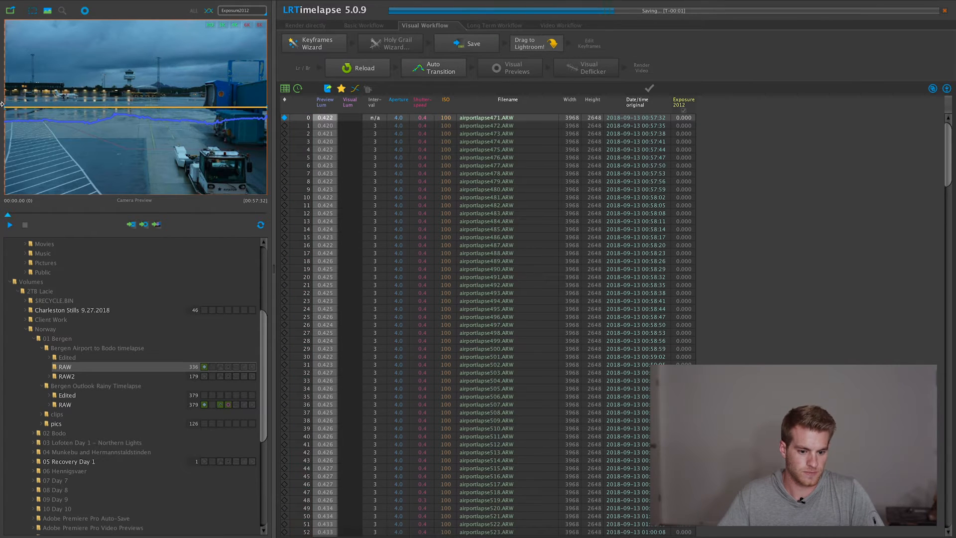
- Transfer the sequence to Lightroom Classic and import the RAW folder's photos with the Add option
{"action": "left_click_drag", "start_coordinate": [2, 113], "coordinate": [309, 122]}
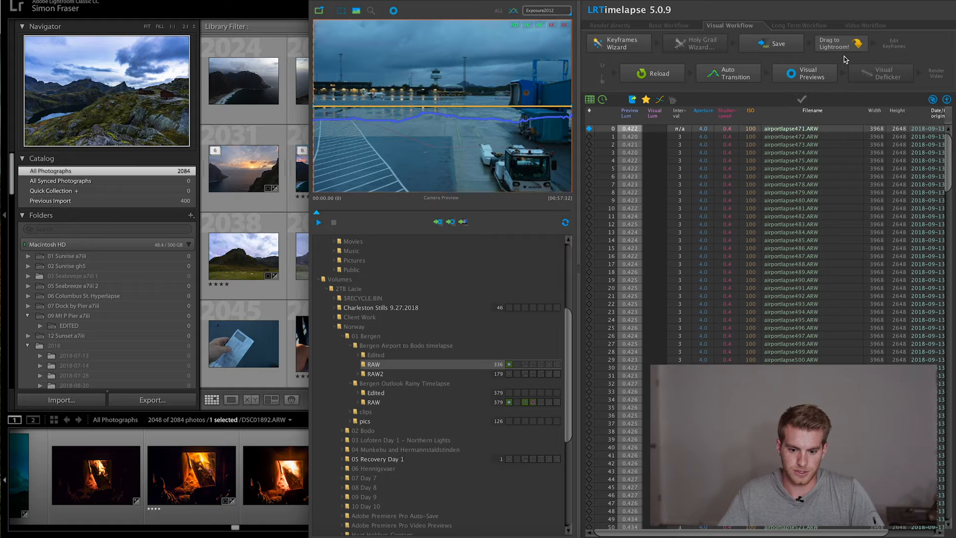
{"action": "left_click_drag", "start_coordinate": [855, 46], "coordinate": [259, 144]}
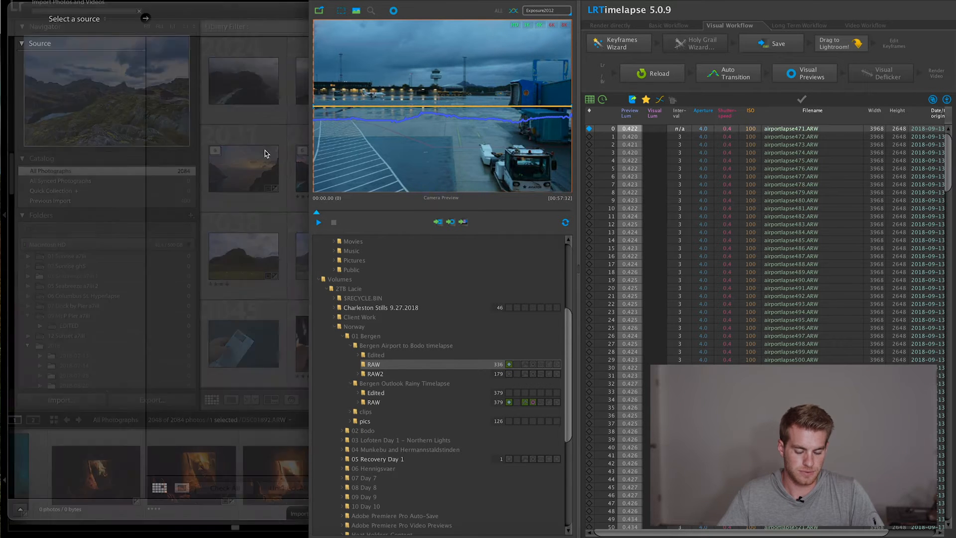
{"action": "left_click", "coordinate": [239, 99]}
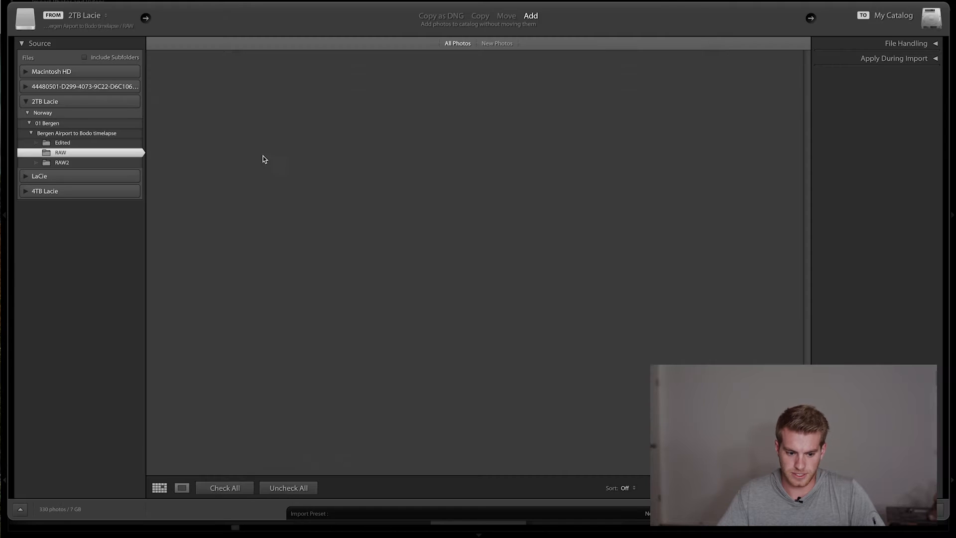
{"action": "left_click", "coordinate": [914, 511]}
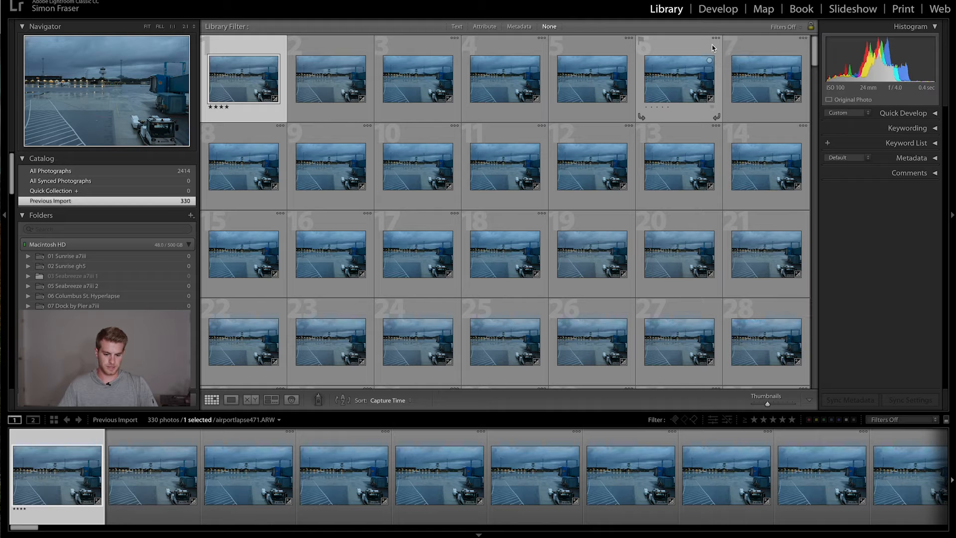
- Open the imported photos in Develop, filter them with 01 LRT5 Keyframes and compare the two keyframes
{"action": "left_click", "coordinate": [711, 15]}
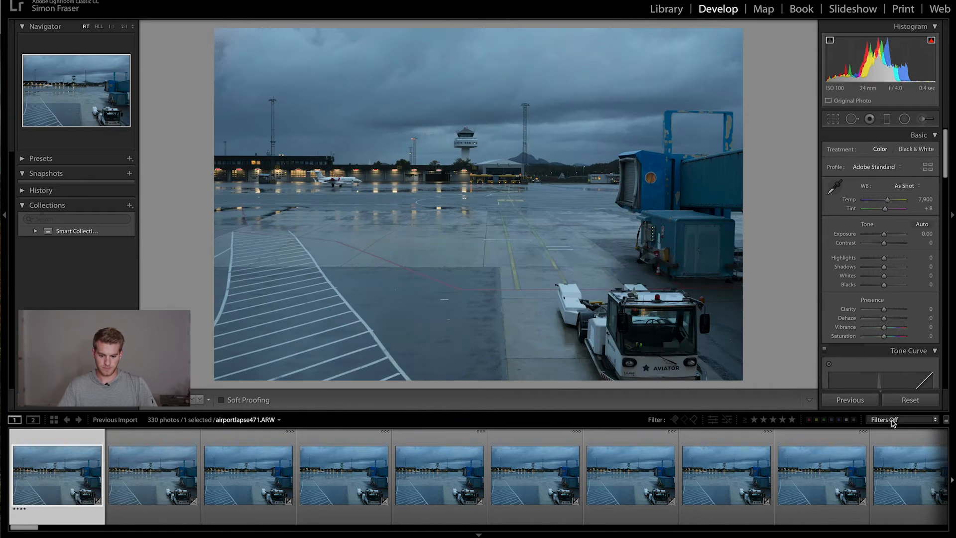
{"action": "left_click", "coordinate": [893, 420]}
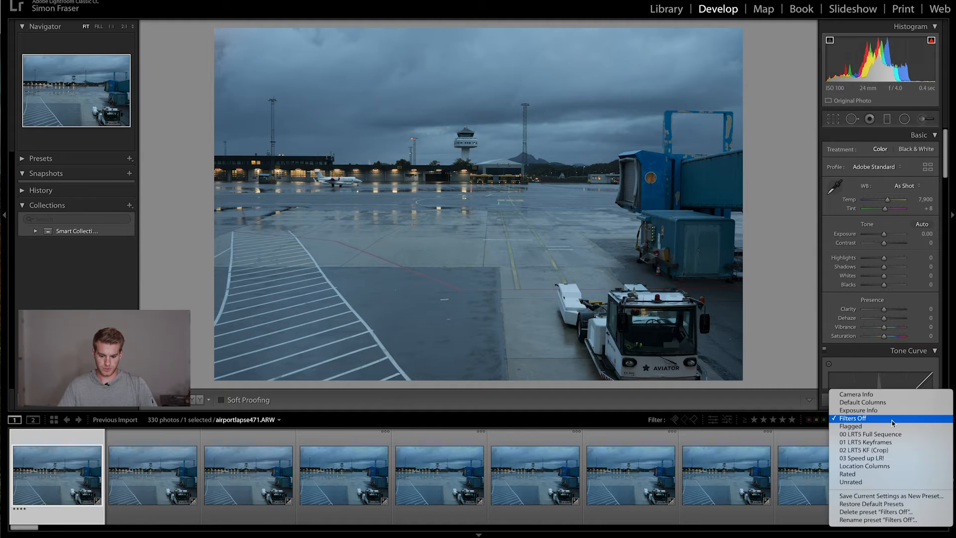
{"action": "left_click", "coordinate": [861, 443]}
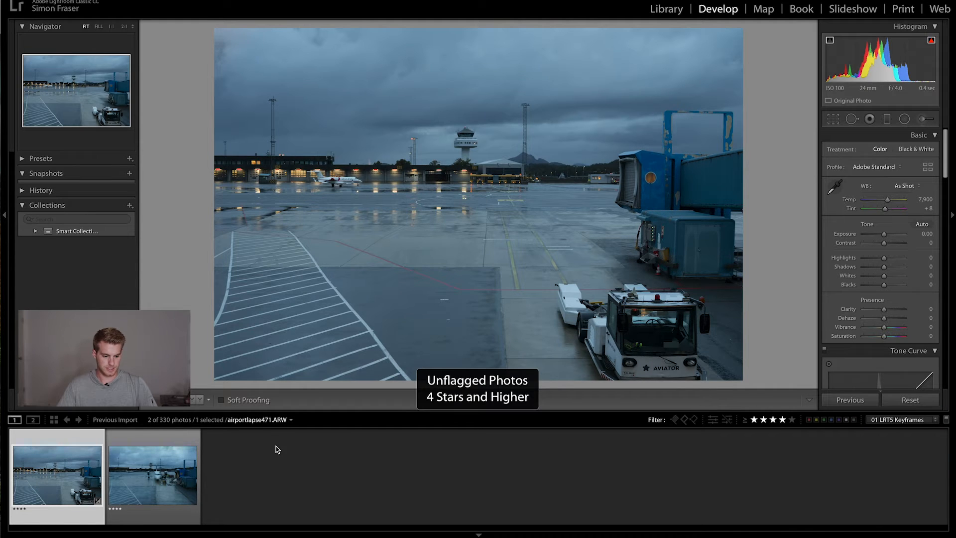
{"action": "left_click", "coordinate": [170, 463]}
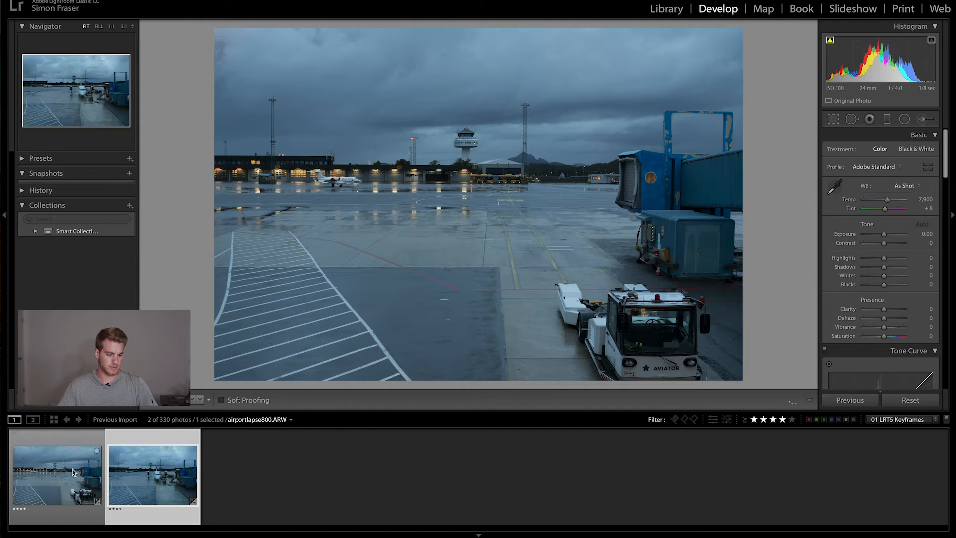
{"action": "left_click", "coordinate": [72, 472]}
{"action": "left_click", "coordinate": [134, 482]}
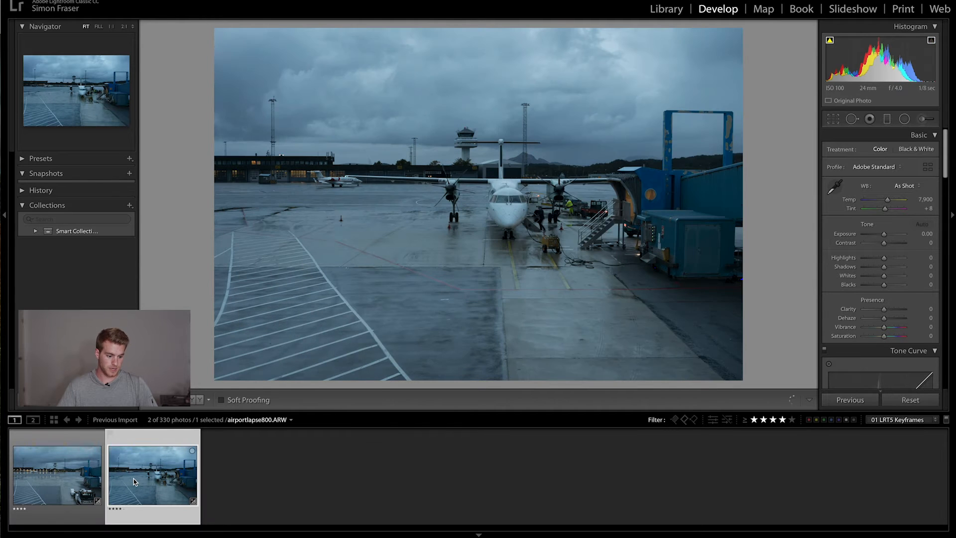
- Grade the first keyframe with exposure +0.35, contrast +45, highlights -44, shadows +71, whites +22, and sample white balance from the white vehicle
{"action": "left_click", "coordinate": [68, 481]}
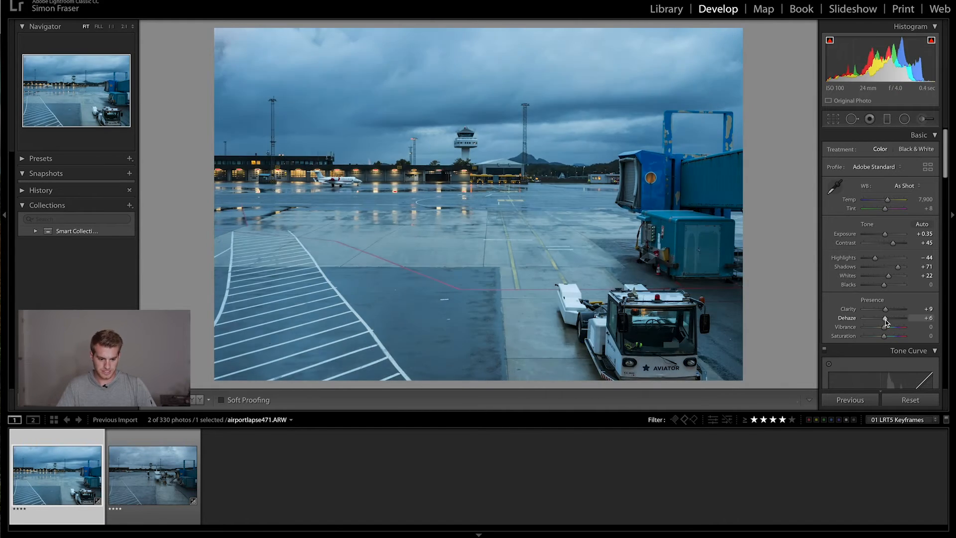
{"action": "key", "text": "w"}
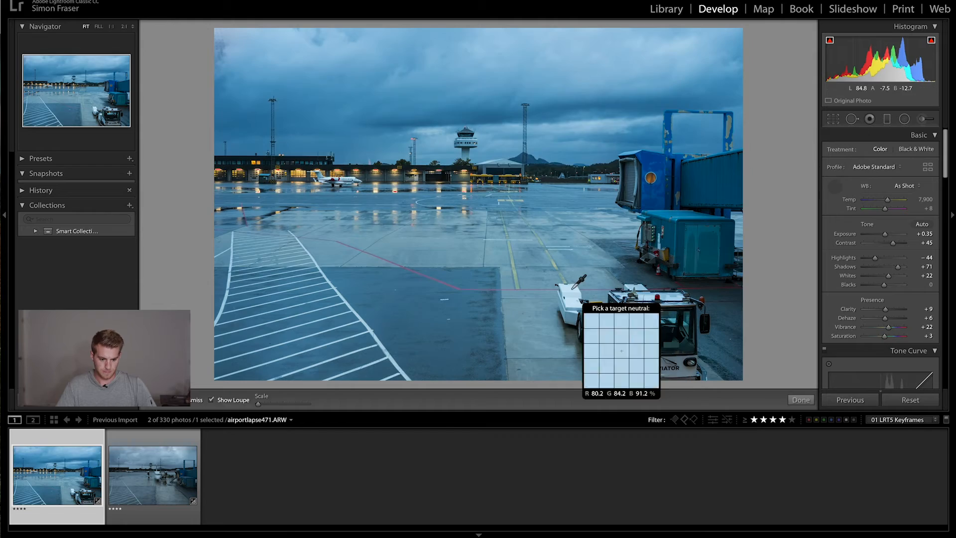
{"action": "left_click", "coordinate": [578, 282]}
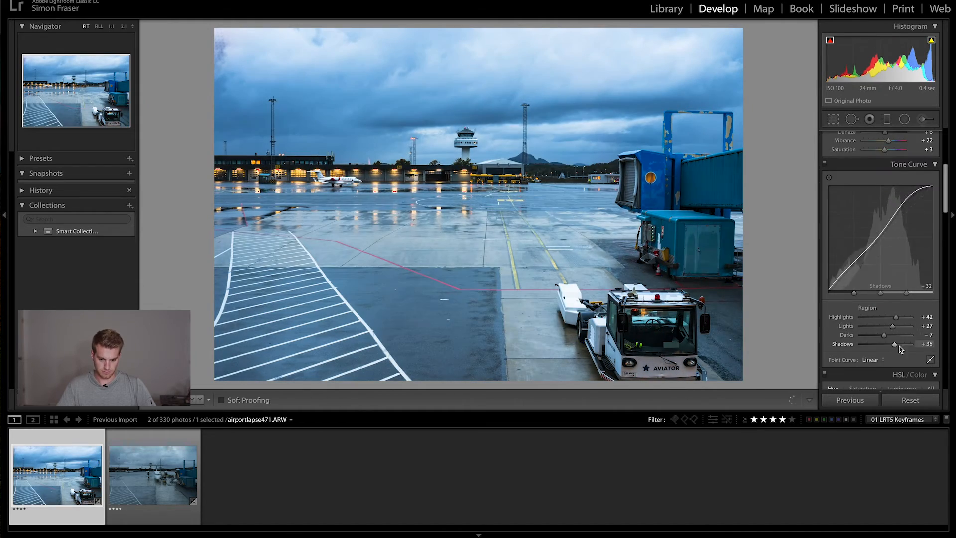
- Copy all develop settings from the first keyframe, paste them onto airportlapse800.ARW and review the adjustments
{"action": "key", "text": "ctrl+shift+c"}
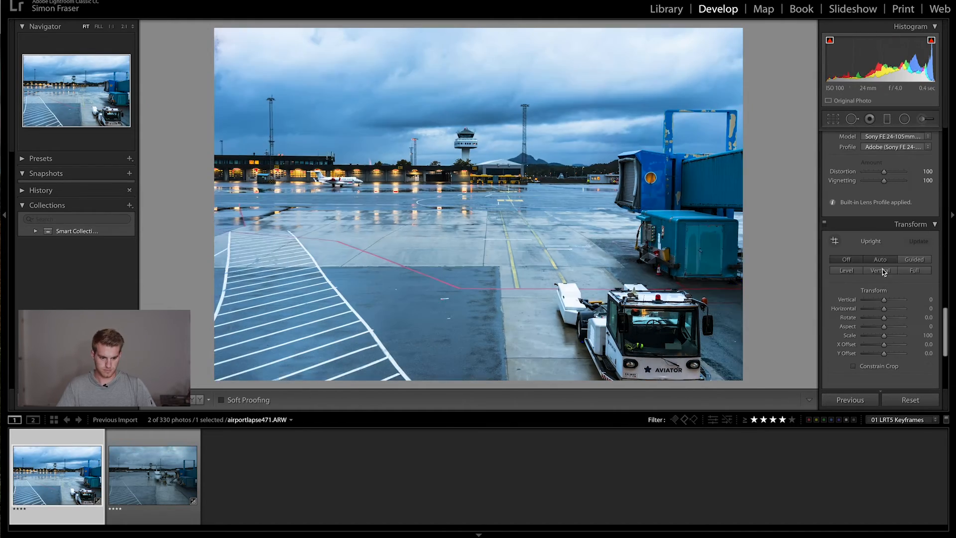
{"action": "left_click", "coordinate": [153, 476]}
{"action": "key", "text": "ctrl+shift+v"}
{"action": "left_click", "coordinate": [96, 478]}
{"action": "left_click", "coordinate": [153, 475]}
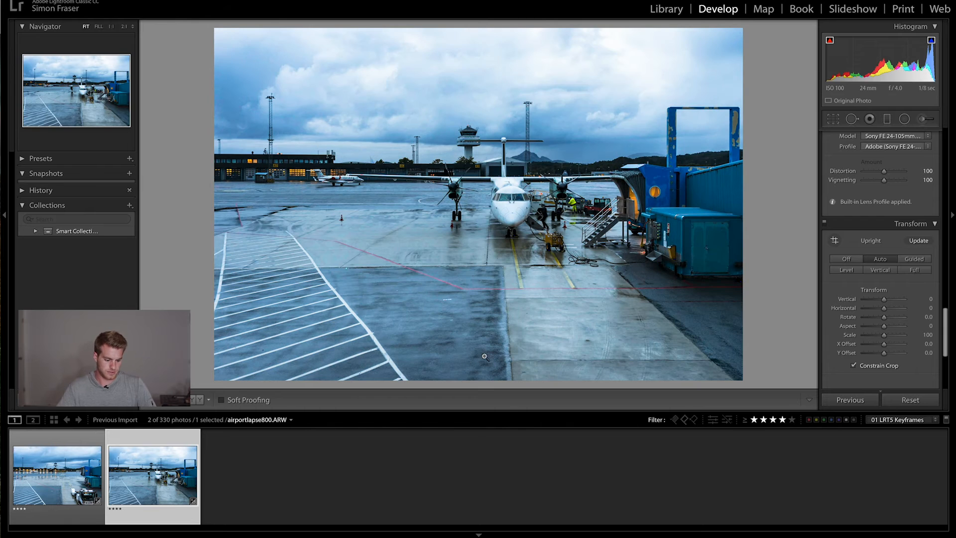
{"action": "scroll", "coordinate": [859, 255], "scroll_direction": "up", "scroll_amount": 15}
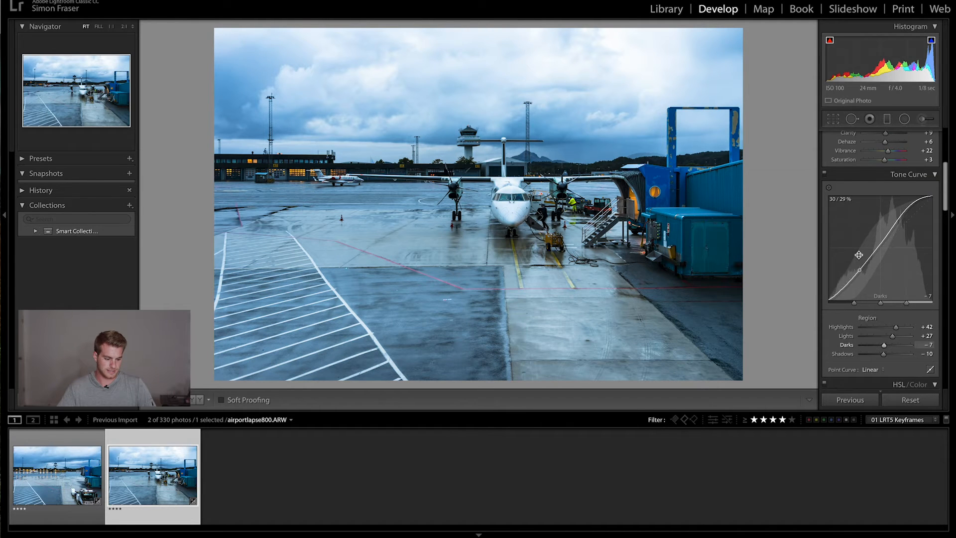
{"action": "scroll", "coordinate": [859, 255], "scroll_direction": "up", "scroll_amount": 5}
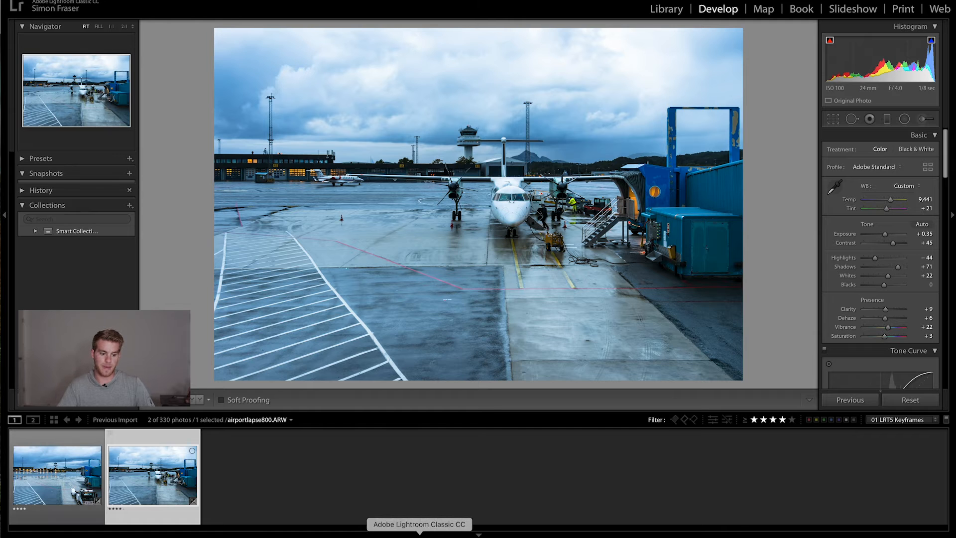
- Switch to LRTimelapse, reload the edited keyframe metadata and apply Auto Transition across the sequence
{"action": "left_click", "coordinate": [505, 534]}
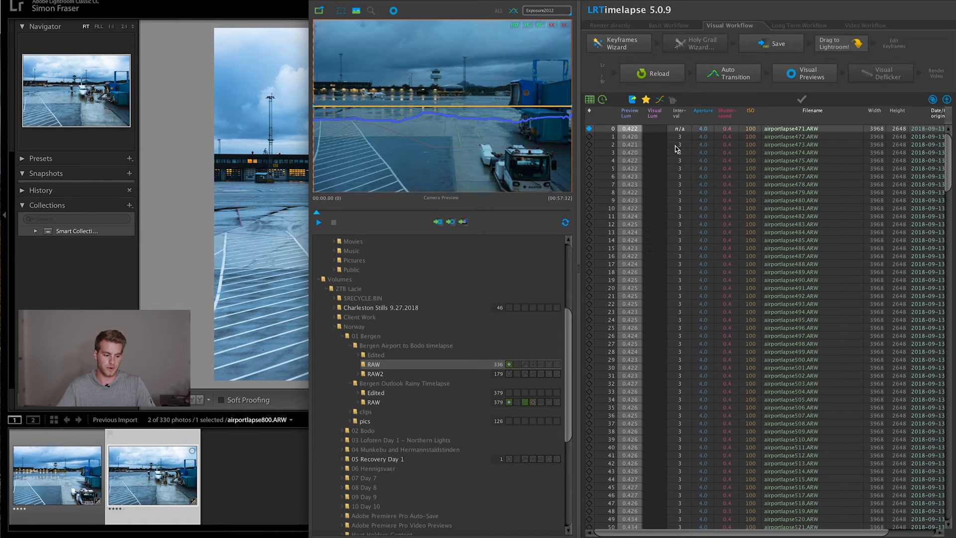
{"action": "left_click", "coordinate": [666, 79]}
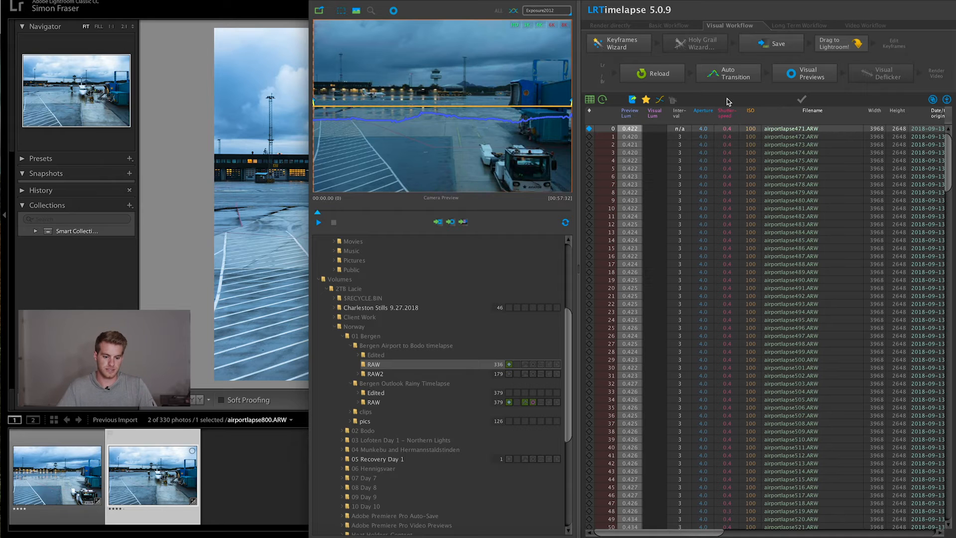
{"action": "left_click", "coordinate": [735, 77]}
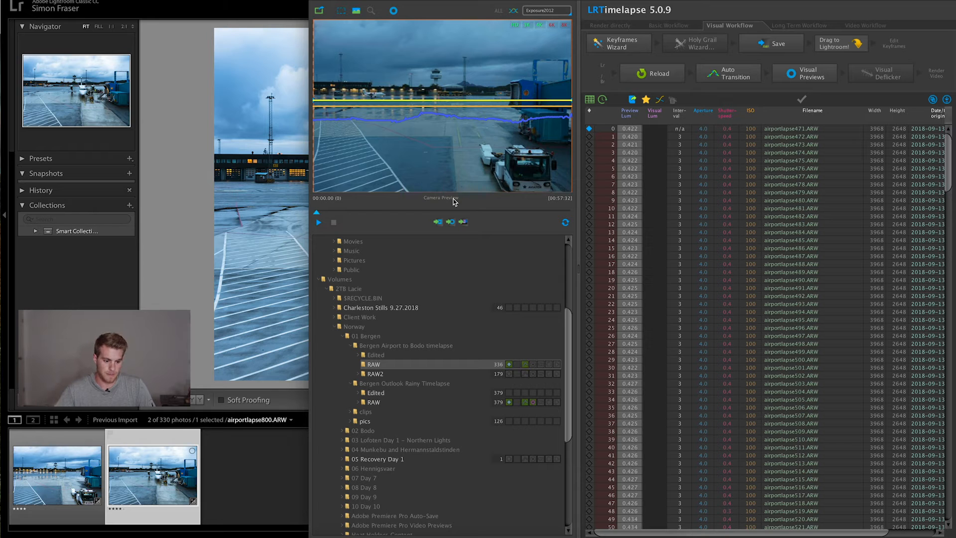
- Generate the Visual Previews for the sequence and scrub along the timeline to check the frames
{"action": "mouse_move", "coordinate": [320, 208]}
{"action": "left_mouse_down"}
{"action": "mouse_move", "coordinate": [551, 212]}
{"action": "mouse_move", "coordinate": [326, 216]}
{"action": "left_mouse_up"}
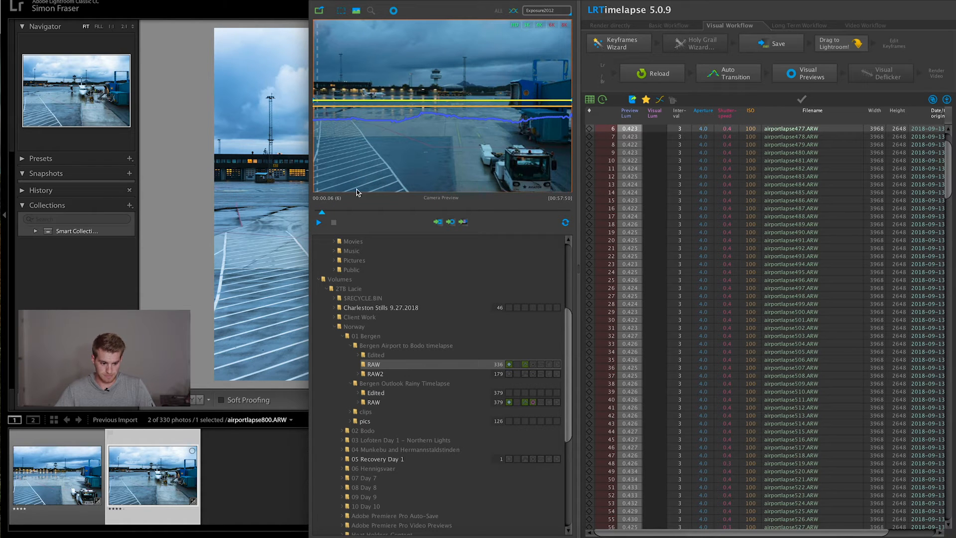
{"action": "mouse_move", "coordinate": [324, 210]}
{"action": "left_mouse_down"}
{"action": "mouse_move", "coordinate": [348, 211]}
{"action": "mouse_move", "coordinate": [340, 211]}
{"action": "left_mouse_up"}
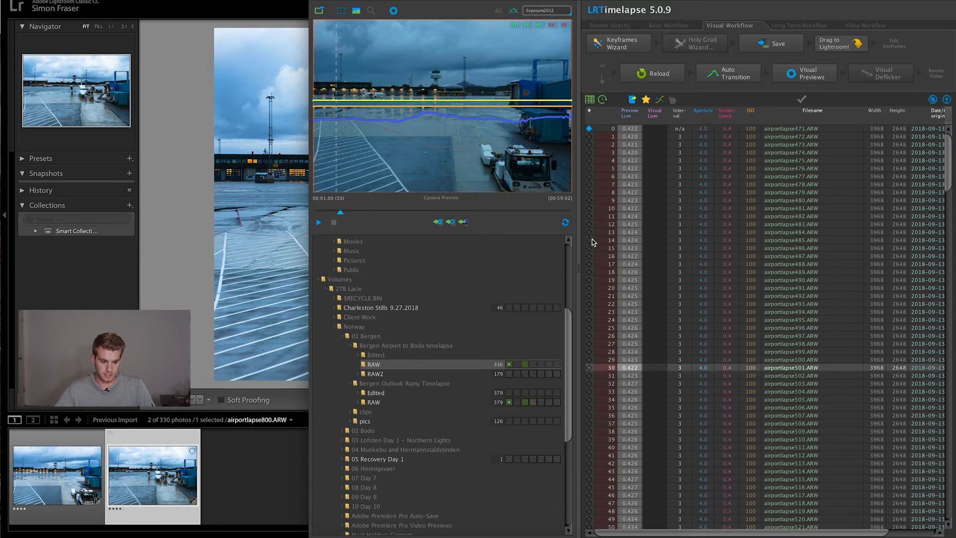
{"action": "left_click", "coordinate": [420, 211]}
{"action": "left_click_drag", "start_coordinate": [362, 216], "coordinate": [340, 211]}
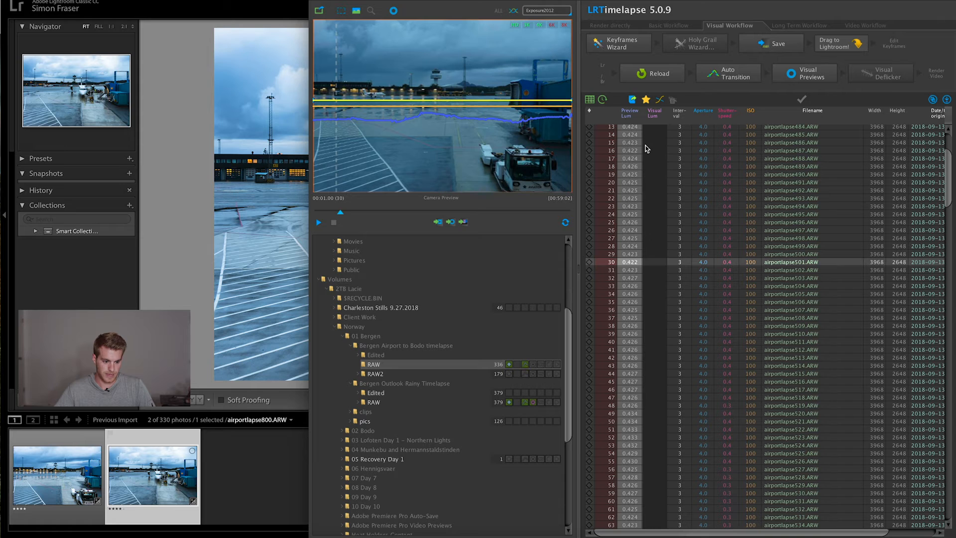
{"action": "left_click", "coordinate": [826, 79]}
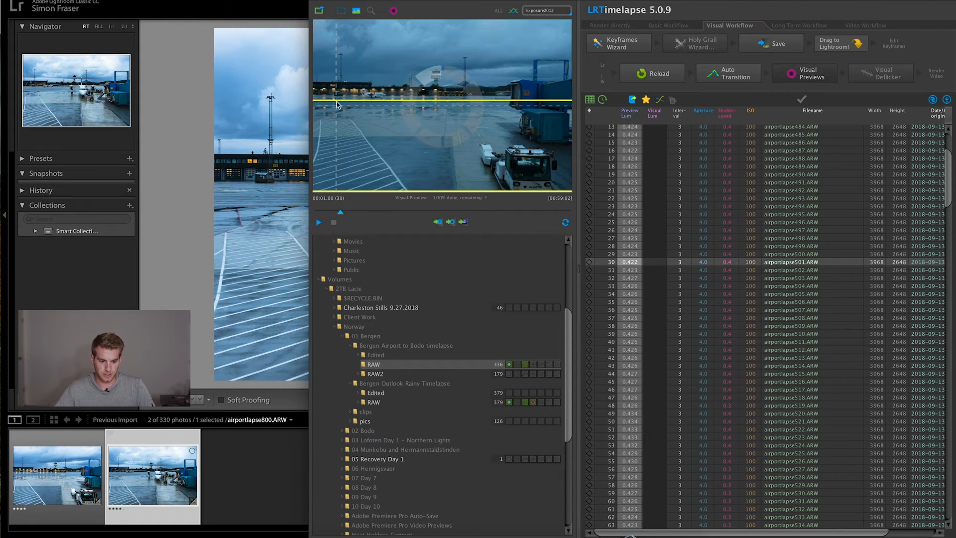
{"action": "left_click_drag", "start_coordinate": [340, 213], "coordinate": [479, 215]}
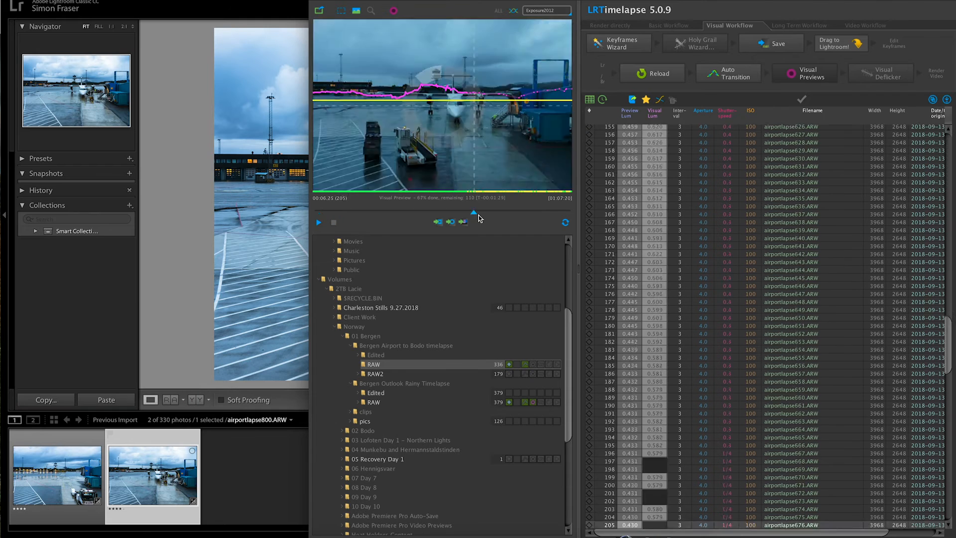
- Run Visual Deflicker on the sequence, then scrub and play it back to check the result
{"action": "left_click", "coordinate": [881, 73]}
{"action": "left_click_drag", "start_coordinate": [315, 213], "coordinate": [569, 214]}
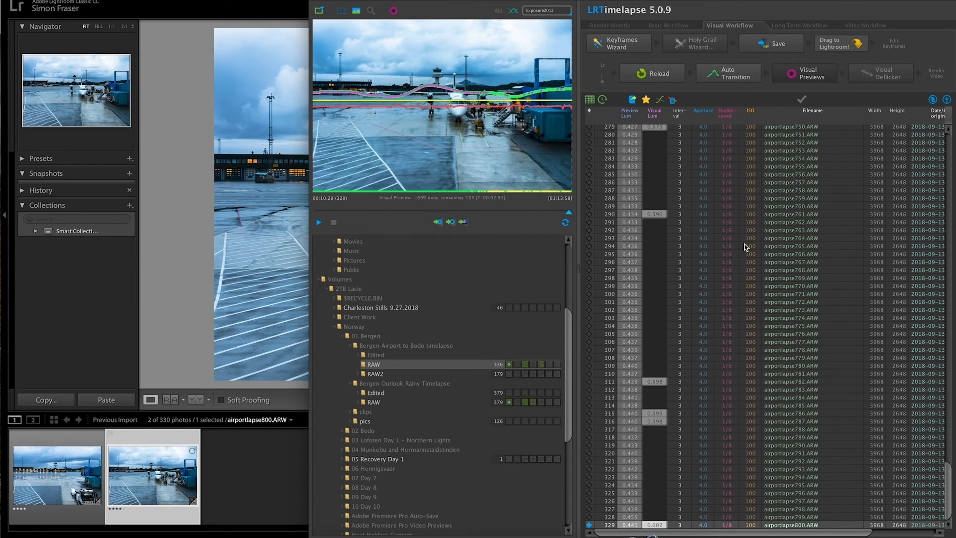
{"action": "left_click", "coordinate": [318, 222]}
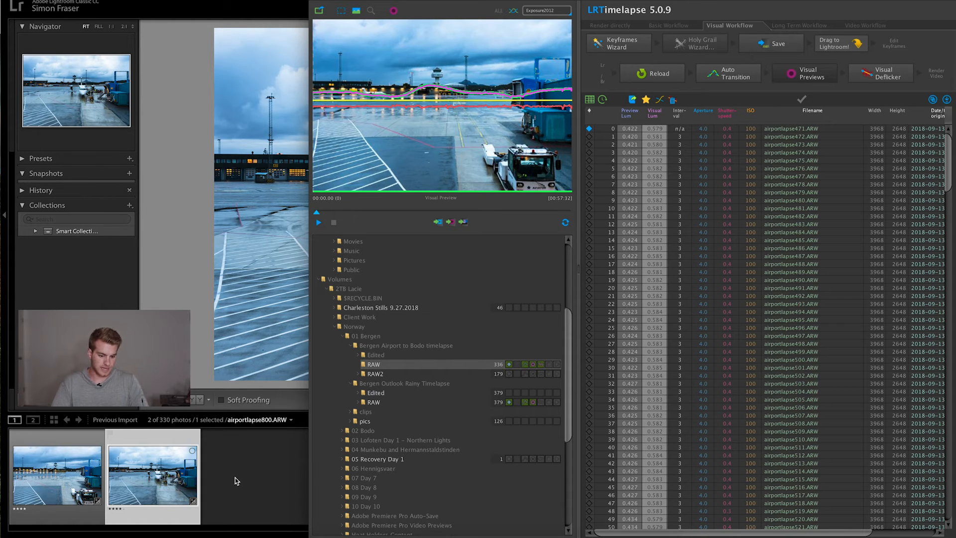
- Switch to Lightroom Classic and change the filter preset to 00 LRT5 Full Sequence
{"action": "left_click", "coordinate": [258, 473]}
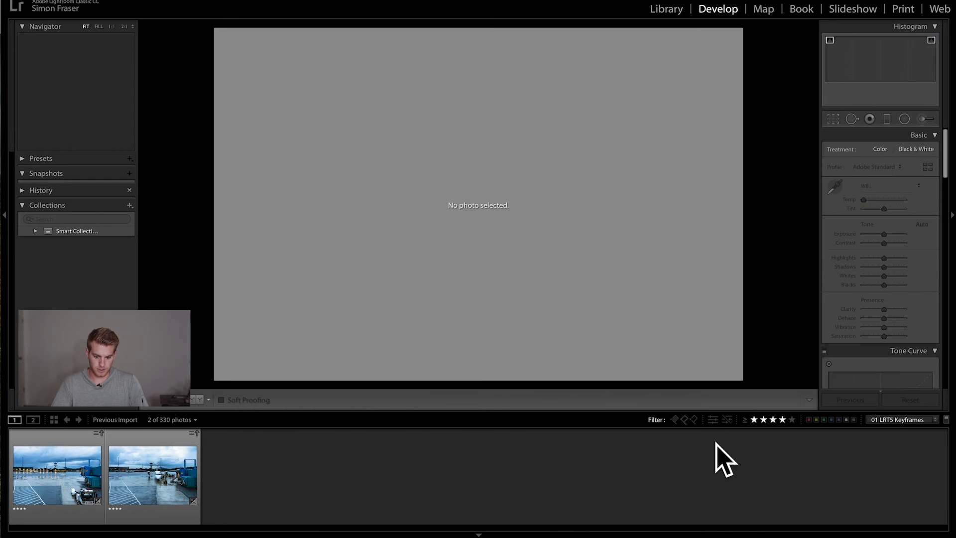
{"action": "left_click", "coordinate": [909, 420]}
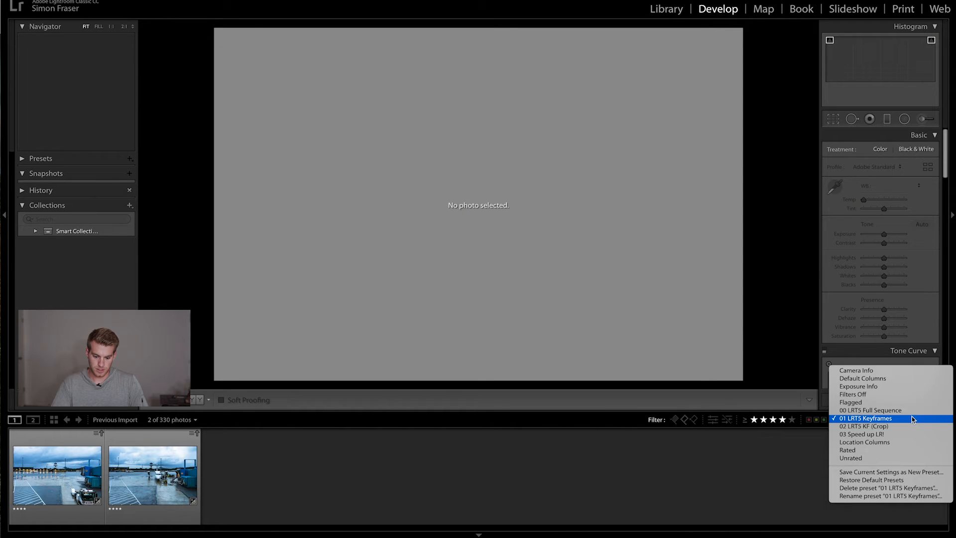
{"action": "left_click", "coordinate": [908, 410]}
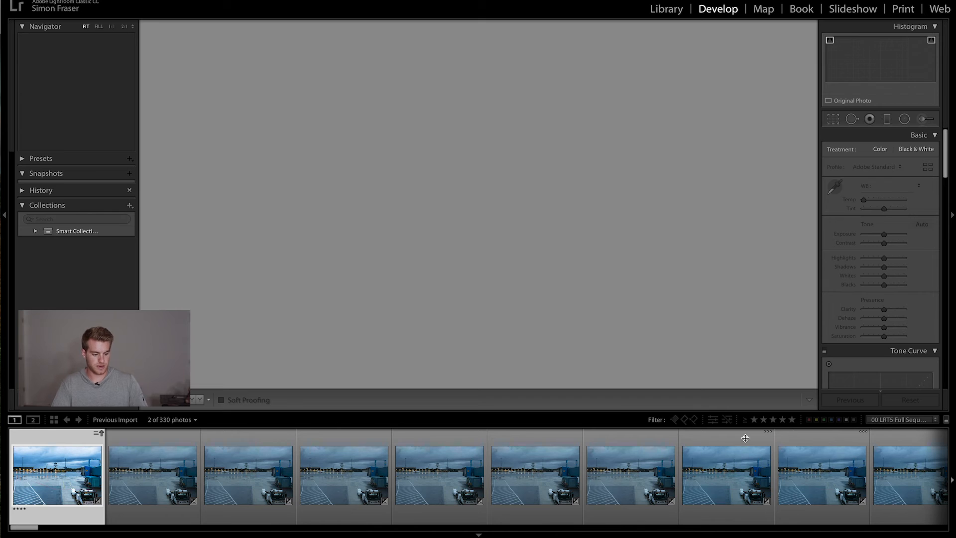
- Select all photos in the filmstrip, read their metadata from files, and look through the updated thumbnails
{"action": "left_click", "coordinate": [560, 473]}
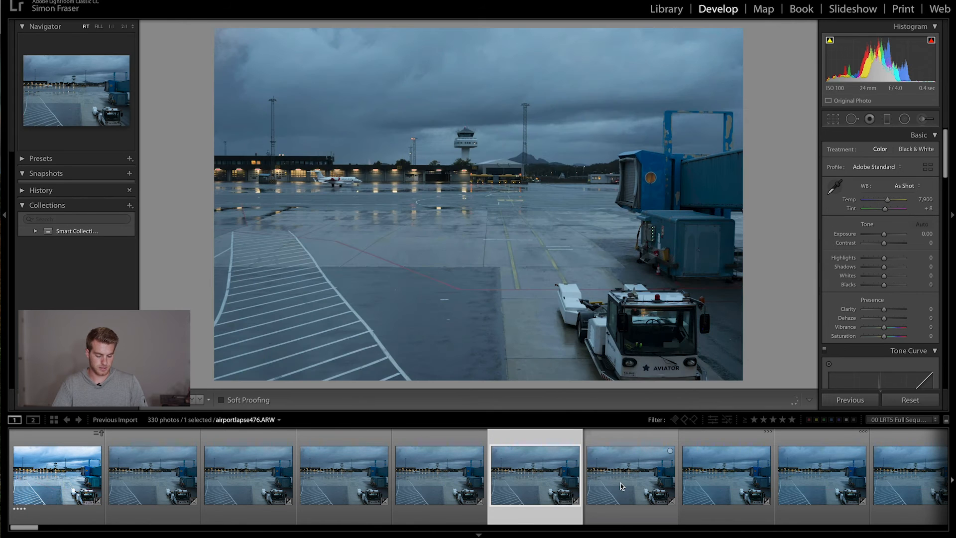
{"action": "key", "text": "super+a"}
{"action": "right_click", "coordinate": [634, 477]}
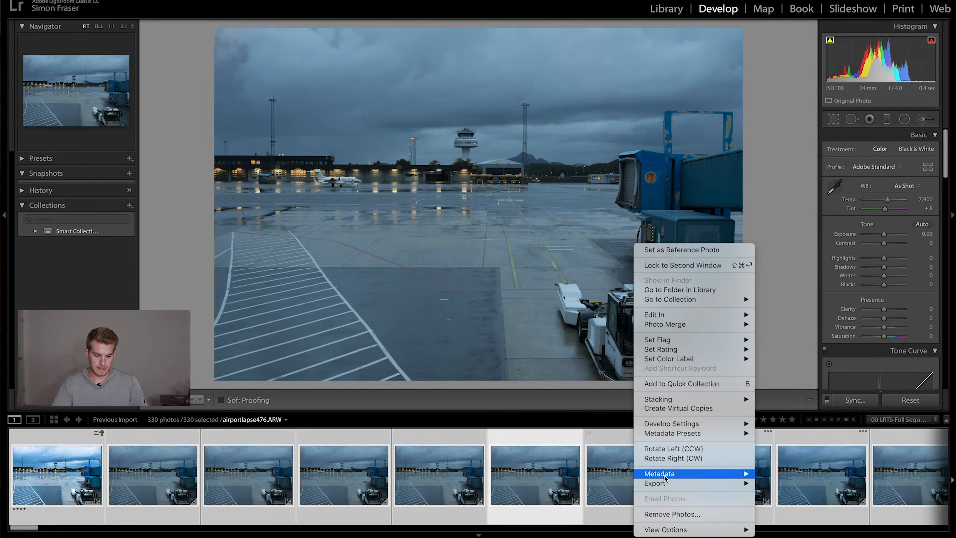
{"action": "mouse_move", "coordinate": [665, 478]}
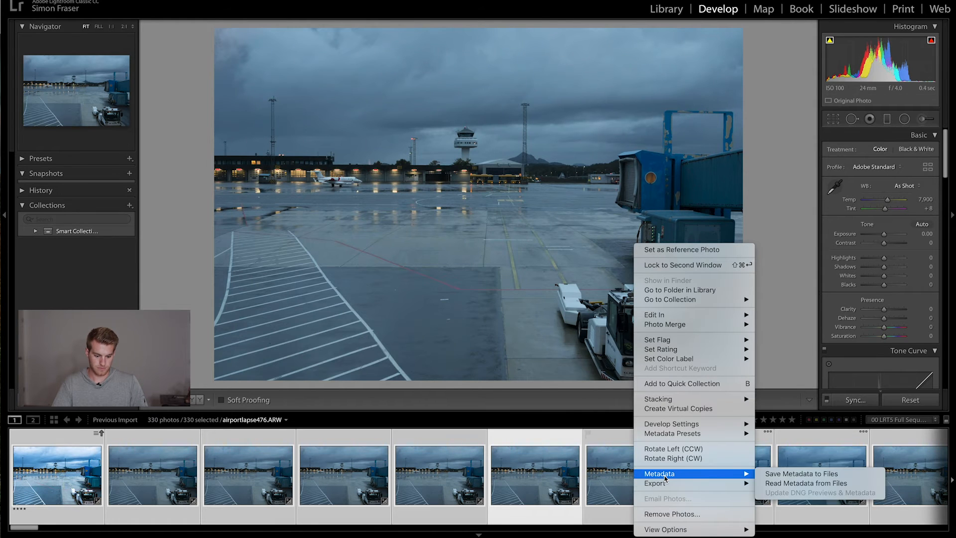
{"action": "left_click", "coordinate": [772, 483]}
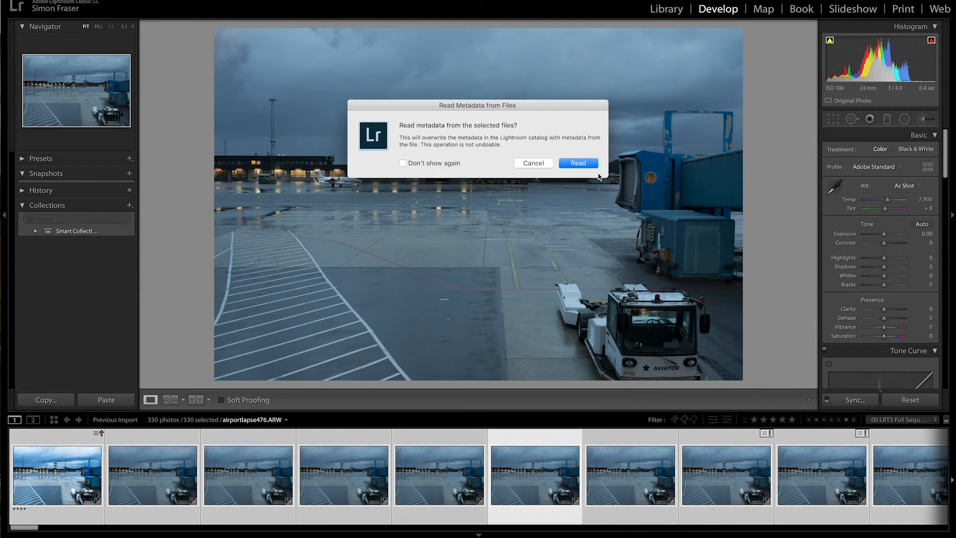
{"action": "key", "text": "Return"}
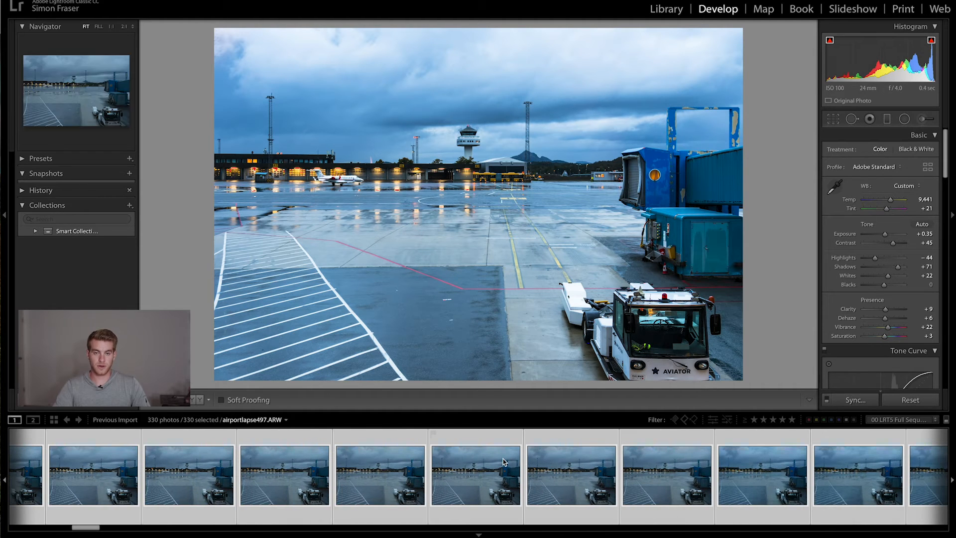
{"action": "scroll", "coordinate": [505, 462], "scroll_direction": "left", "scroll_amount": 5}
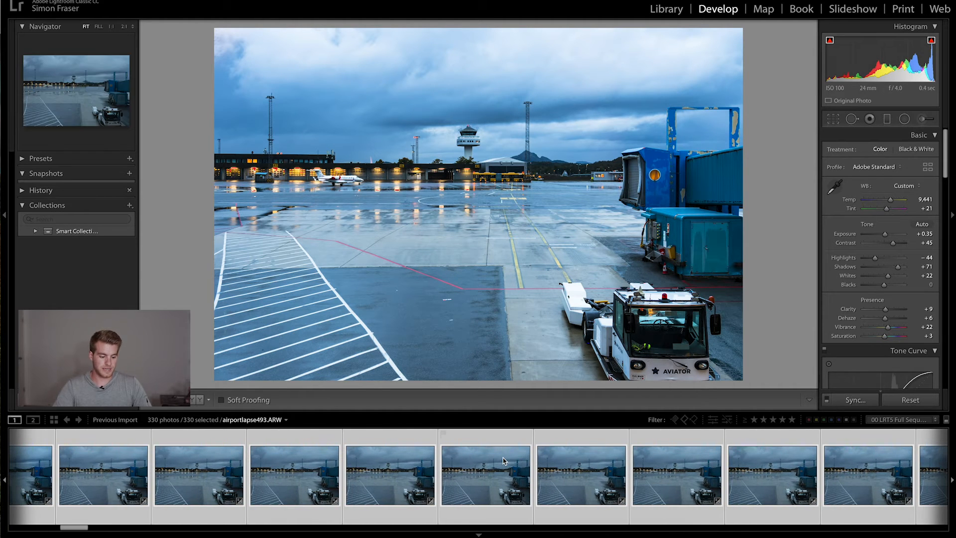
{"action": "scroll", "coordinate": [496, 459], "scroll_direction": "left", "scroll_amount": 5}
{"action": "scroll", "coordinate": [494, 457], "scroll_direction": "left", "scroll_amount": 5}
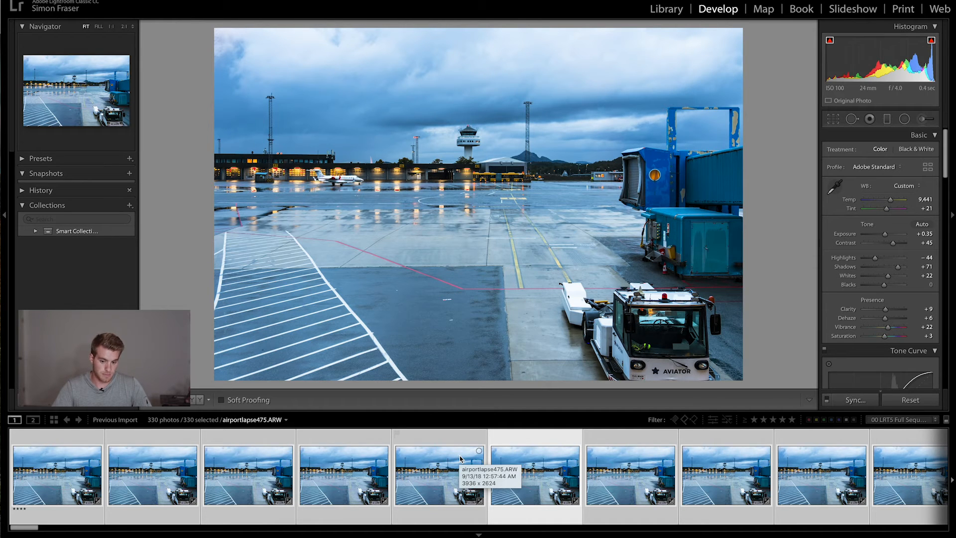
- Open the export settings for all the selected airport timelapse photos
{"action": "right_click", "coordinate": [450, 473]}
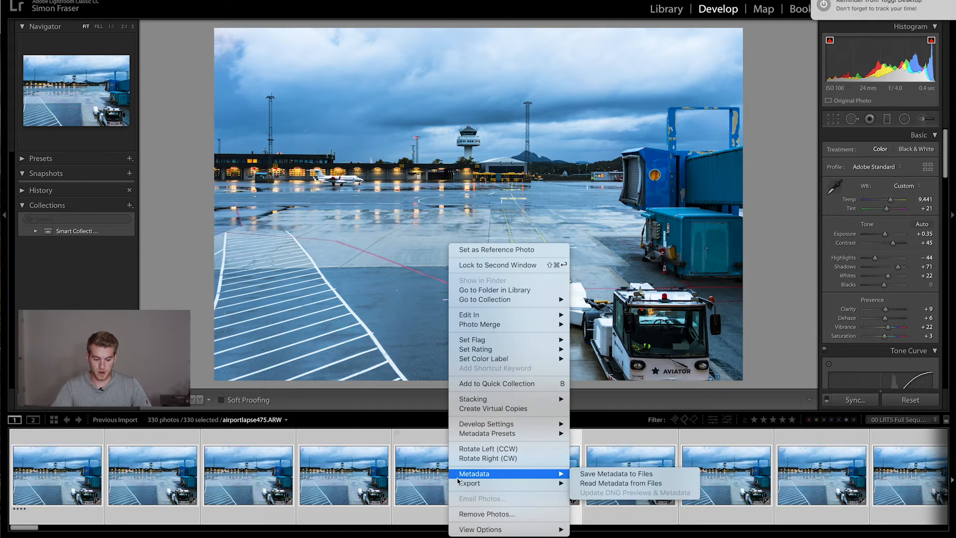
{"action": "mouse_move", "coordinate": [458, 483]}
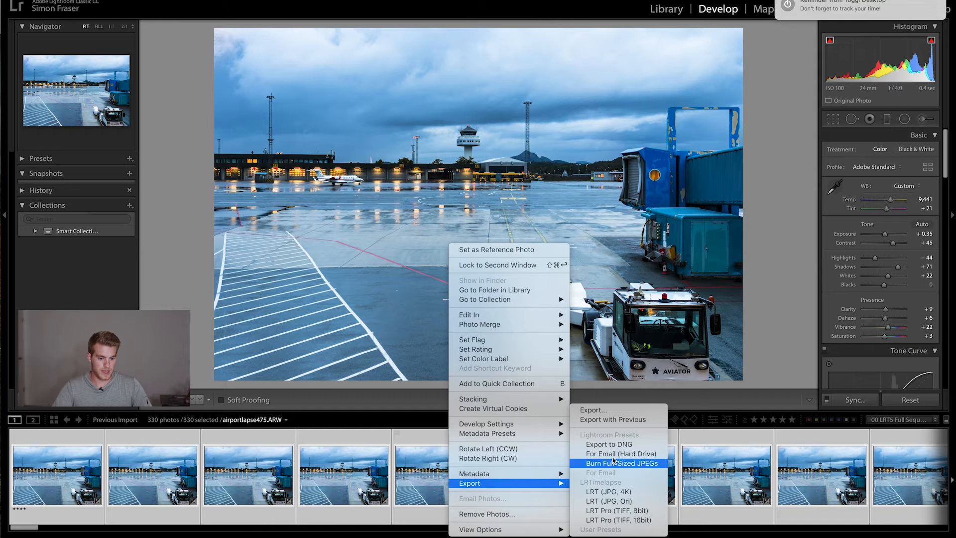
{"action": "left_click", "coordinate": [605, 411]}
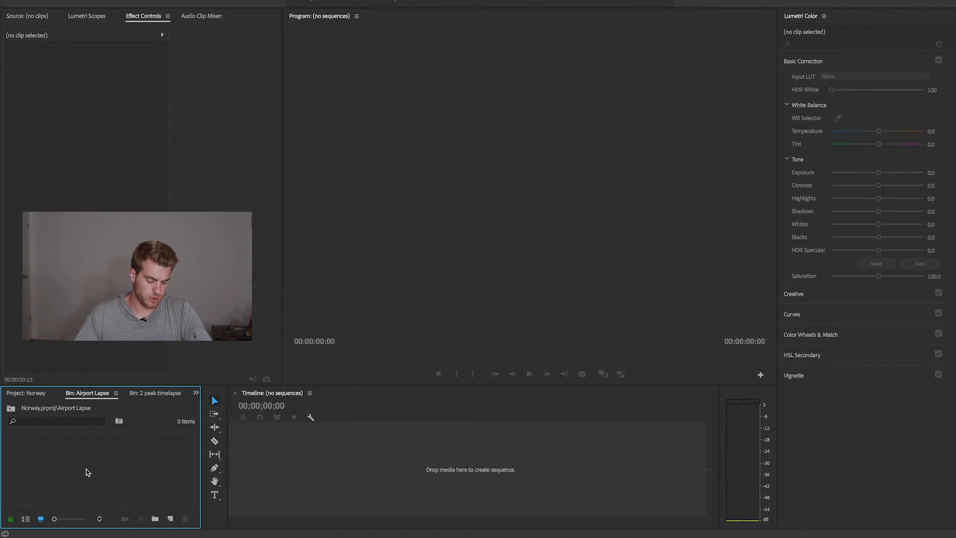
- Switch to Premiere Pro and browse for media to import in 2TB Lacie > Norway > 01 Bergen > Bergen Airport to Bodo timelapse > Edited
{"action": "double_click", "coordinate": [85, 469]}
{"action": "scroll", "coordinate": [463, 172], "scroll_direction": "down", "scroll_amount": 3}
{"action": "scroll", "coordinate": [461, 179], "scroll_direction": "up", "scroll_amount": 5}
{"action": "left_click", "coordinate": [348, 231]}
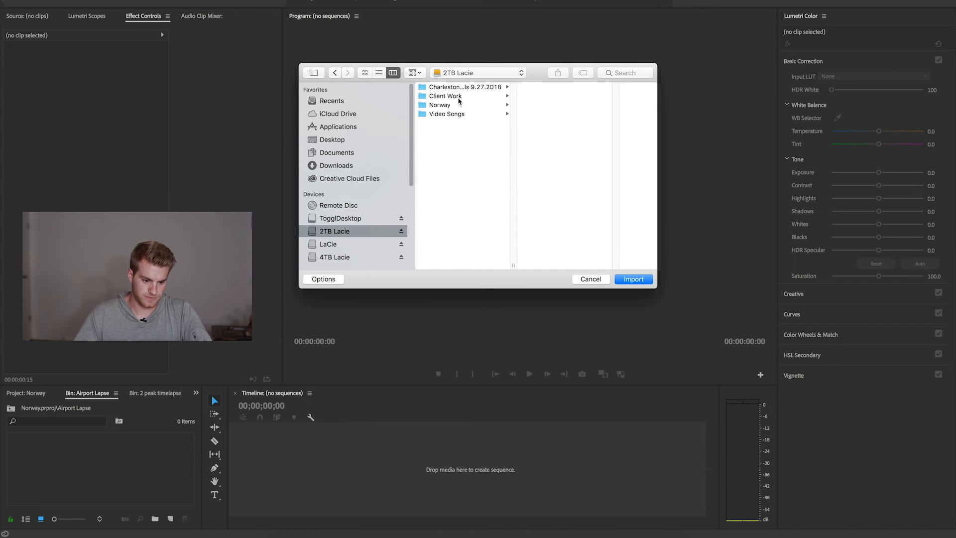
{"action": "left_click", "coordinate": [443, 105]}
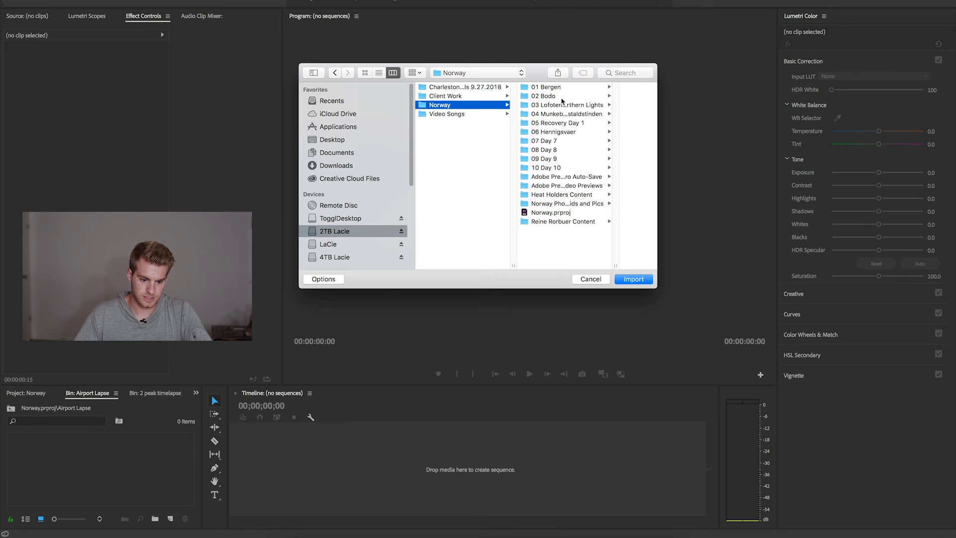
{"action": "left_click", "coordinate": [546, 87]}
{"action": "left_click", "coordinate": [616, 88]}
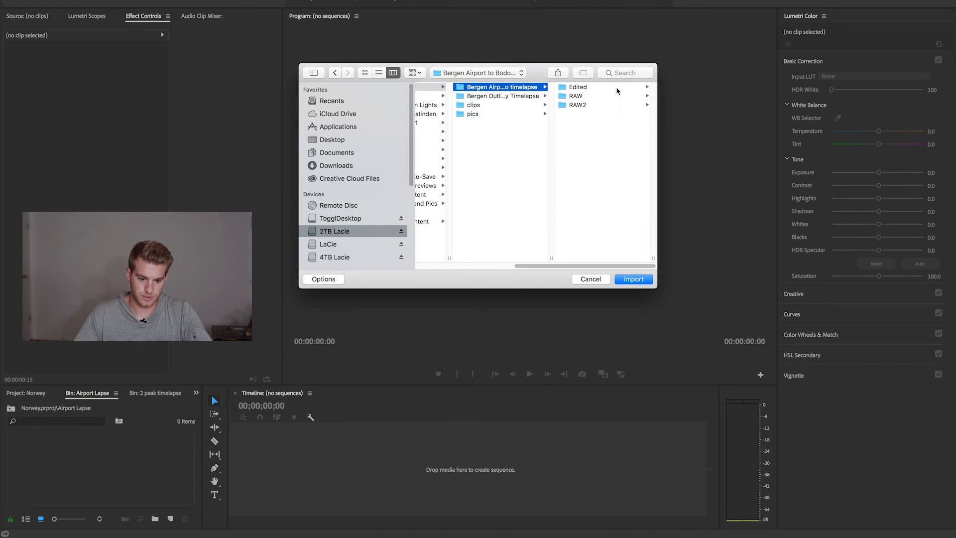
{"action": "left_click", "coordinate": [581, 88]}
{"action": "scroll", "coordinate": [604, 144], "scroll_direction": "down", "scroll_amount": 20}
{"action": "scroll", "coordinate": [604, 148], "scroll_direction": "up", "scroll_amount": 20}
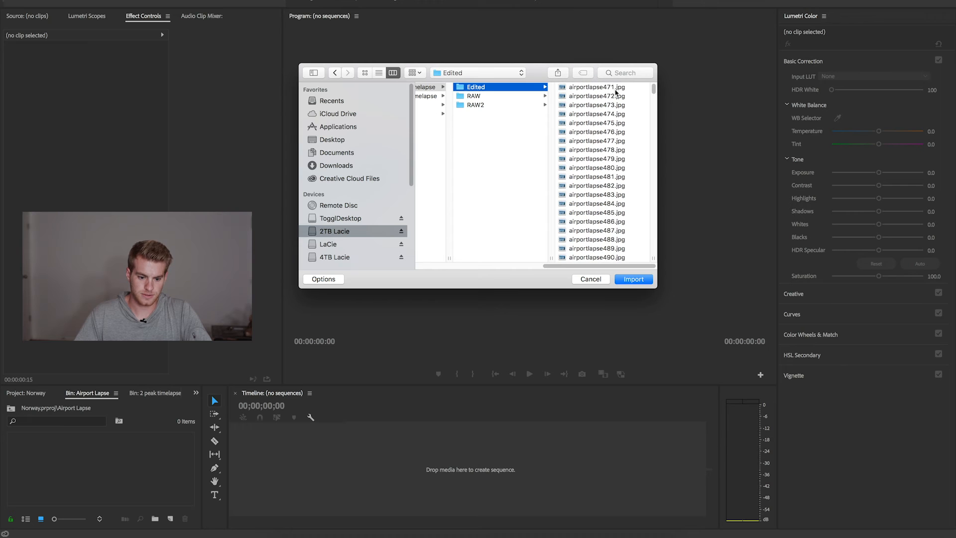
- Import airportlapse471.jpg into the Airport Lapse bin with the Image Sequence option enabled
{"action": "left_click", "coordinate": [597, 87]}
{"action": "left_click", "coordinate": [323, 279]}
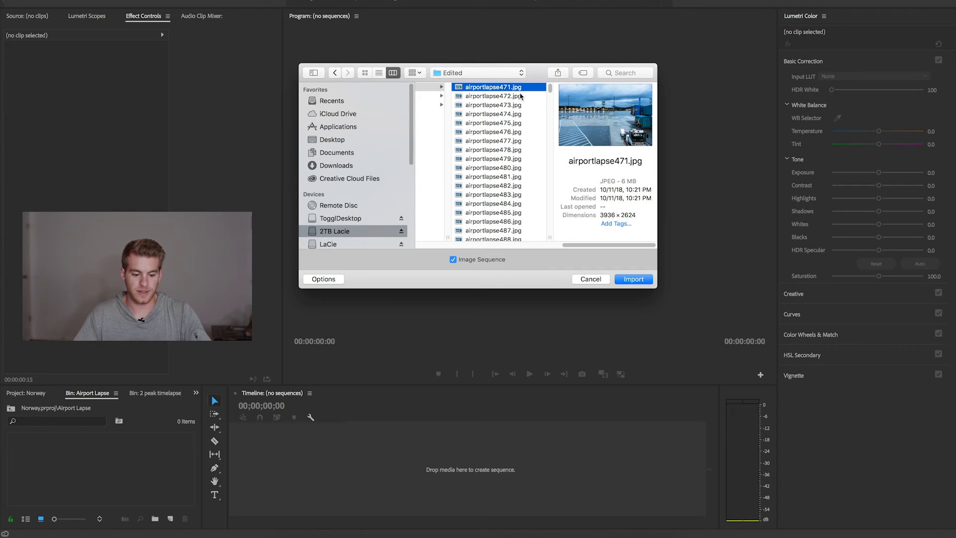
{"action": "left_click", "coordinate": [633, 280]}
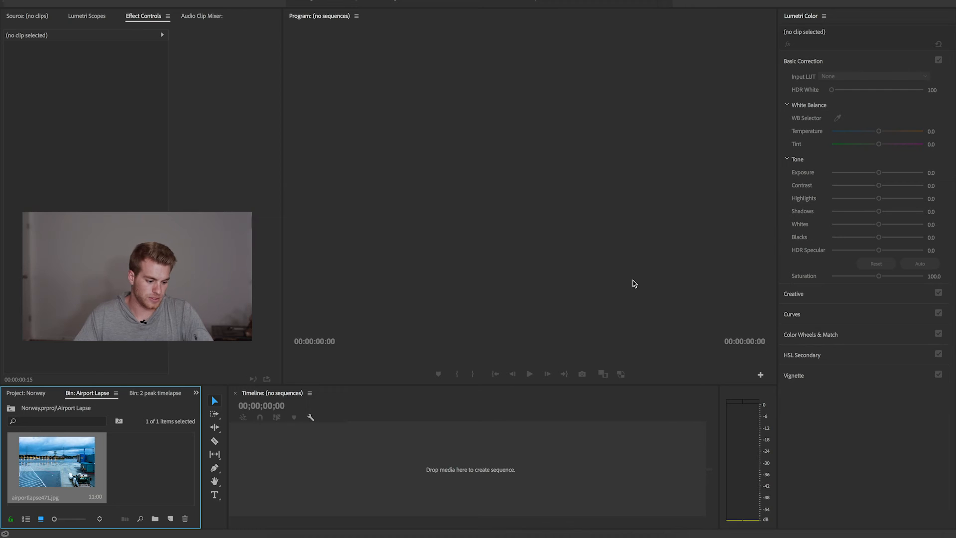
- Create a new sequence from the custom Horizontal preset and name it airport lapse
{"action": "left_click", "coordinate": [130, 485]}
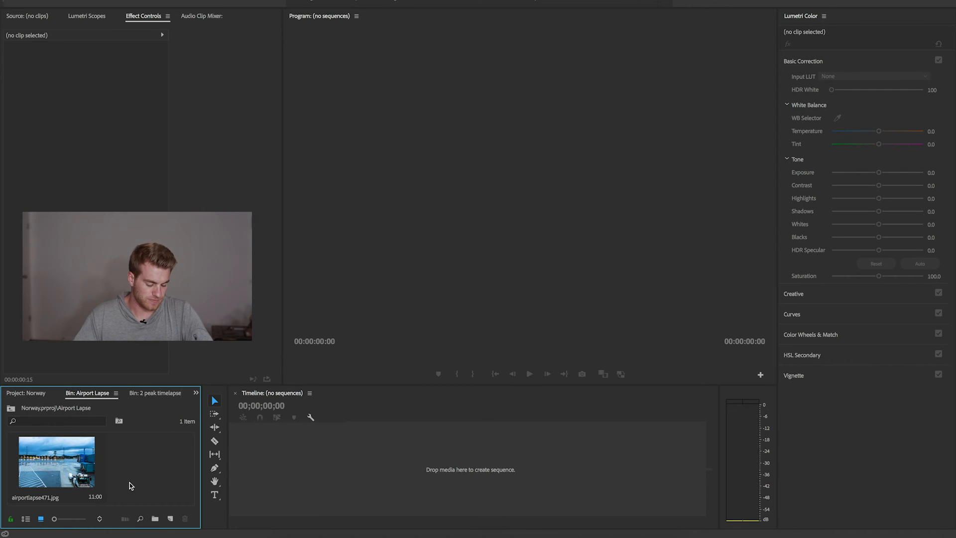
{"action": "left_click", "coordinate": [171, 519]}
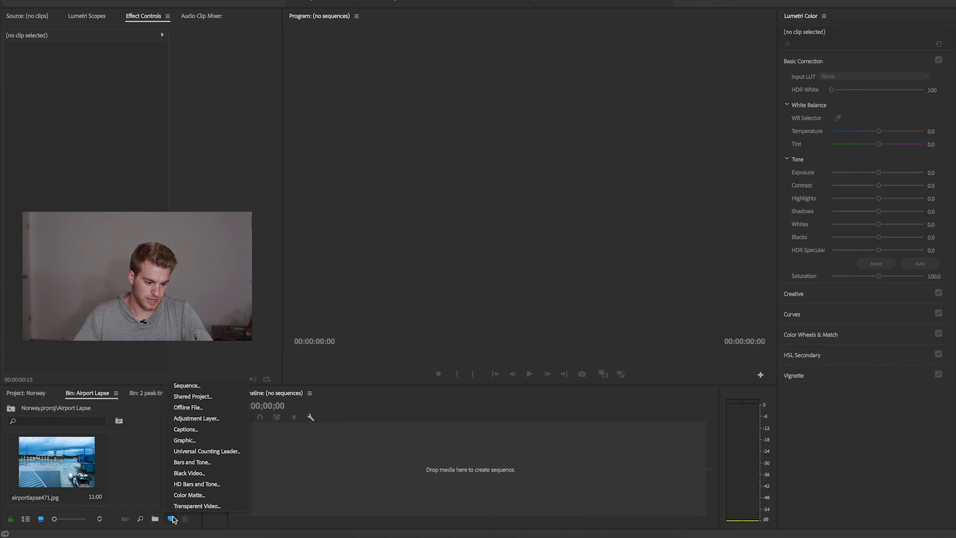
{"action": "left_click", "coordinate": [195, 390]}
{"action": "left_click", "coordinate": [370, 325]}
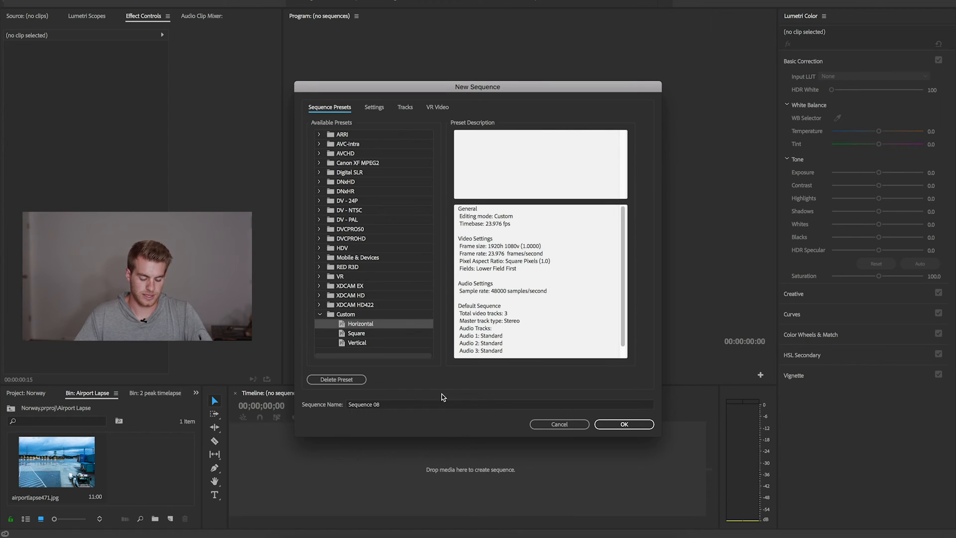
{"action": "double_click", "coordinate": [464, 405]}
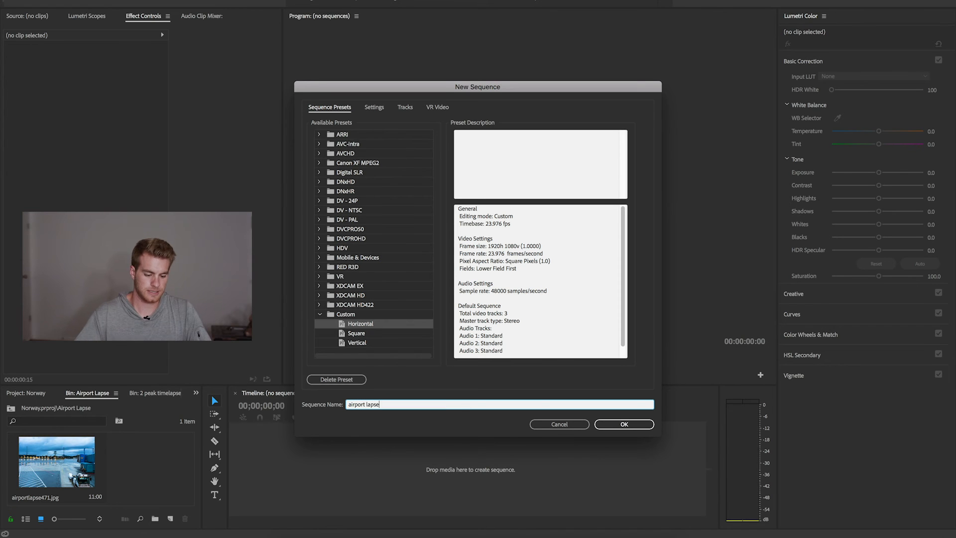
{"action": "type", "text": "airport lapse"}
{"action": "key", "text": "Return"}
- Place the imported image sequence at the start of track V1, keeping the existing sequence settings
{"action": "left_click_drag", "start_coordinate": [75, 473], "coordinate": [351, 466]}
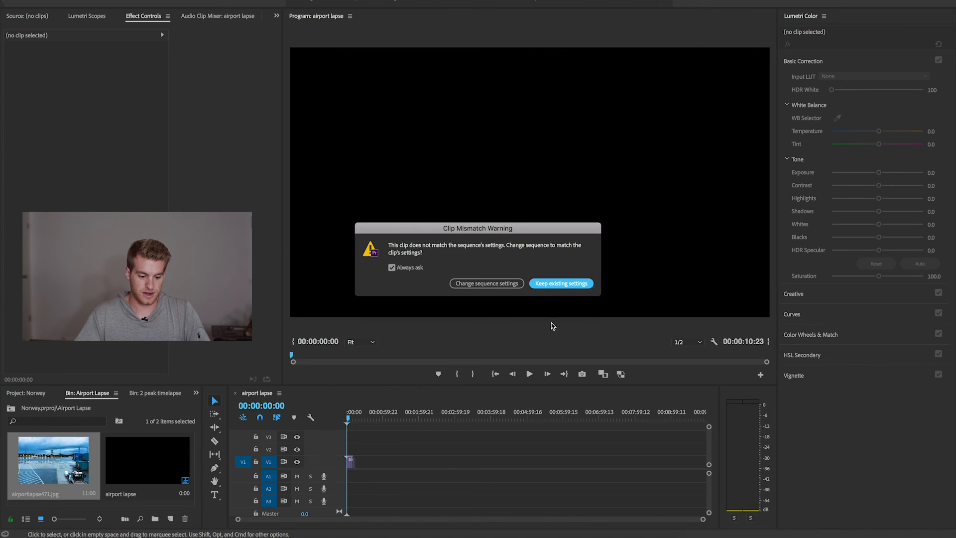
{"action": "left_click", "coordinate": [557, 284]}
{"action": "key", "text": "equal"}
{"action": "key", "text": "equal"}
{"action": "key", "text": "equal"}
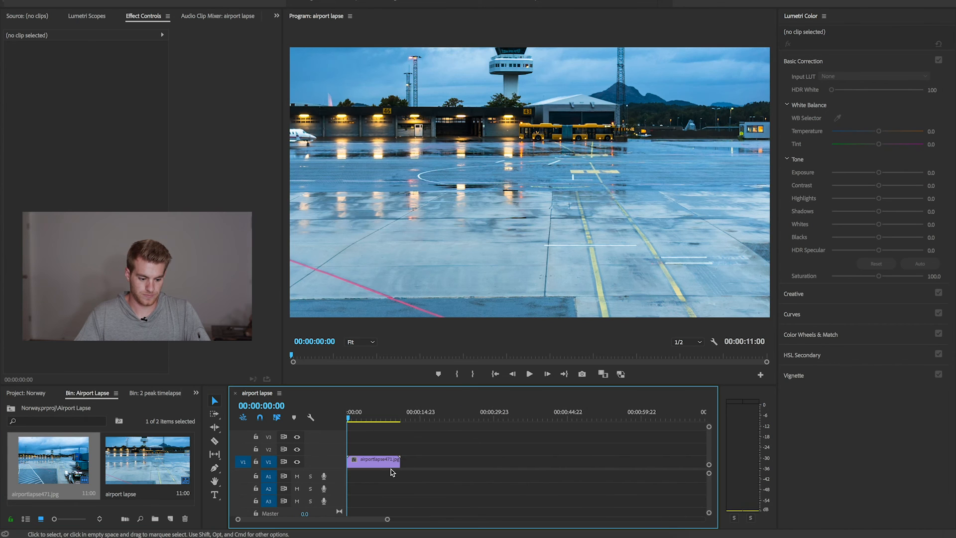
- Set the timelapse clip's Scale to 49 and its vertical Position to 539
{"action": "left_click", "coordinate": [380, 466]}
{"action": "left_click", "coordinate": [143, 14]}
{"action": "left_click_drag", "start_coordinate": [91, 78], "coordinate": [66, 77]}
{"action": "mouse_move", "coordinate": [115, 68]}
{"action": "left_mouse_down"}
{"action": "mouse_move", "coordinate": [49, 68]}
{"action": "mouse_move", "coordinate": [115, 67]}
{"action": "left_mouse_up"}
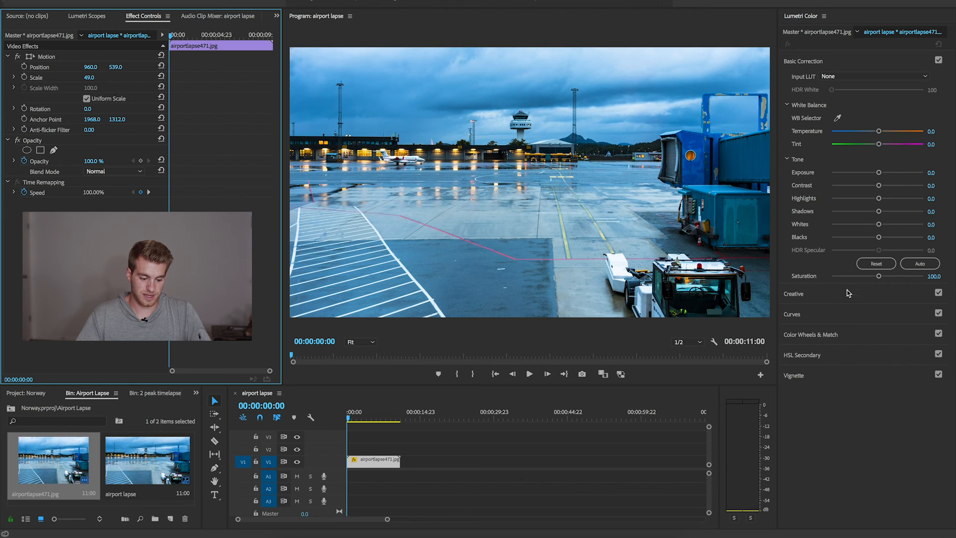
- Play back the airport timelapse and scrub through it to check the motion
{"action": "left_click", "coordinate": [528, 374]}
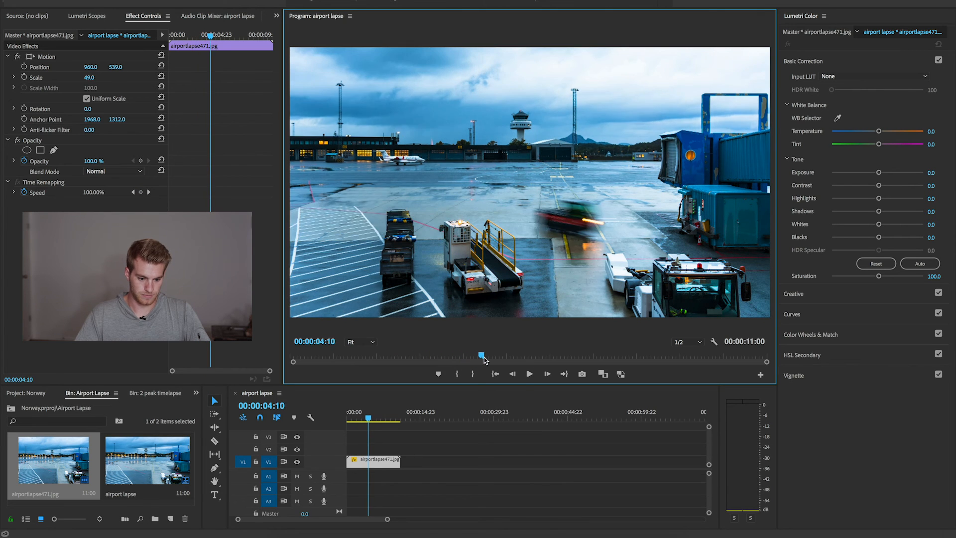
{"action": "key", "text": "space"}
{"action": "left_click_drag", "start_coordinate": [526, 361], "coordinate": [718, 356]}
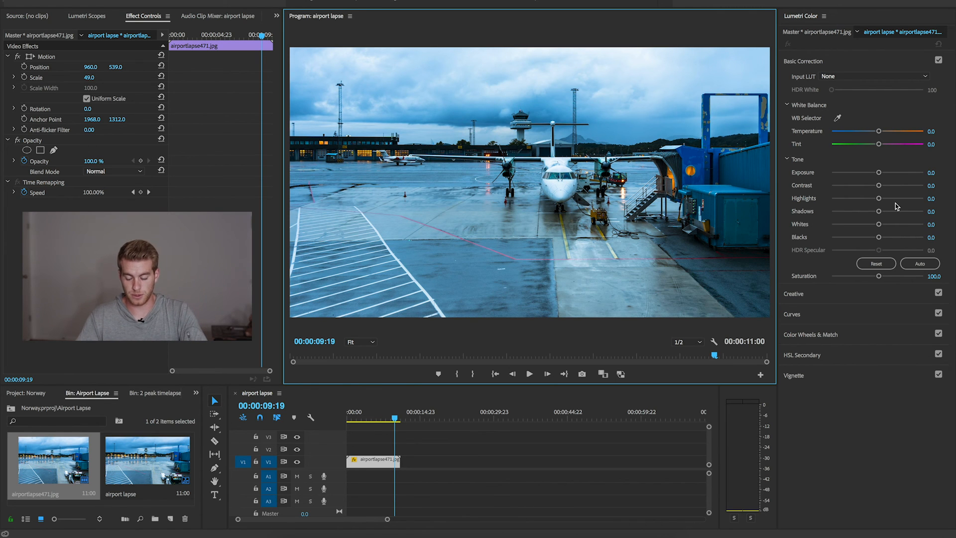
- Try speeding up the clip to 142.7% by rate-stretching it to 00:00:07:17, and play it back from the start
{"action": "left_click", "coordinate": [450, 462]}
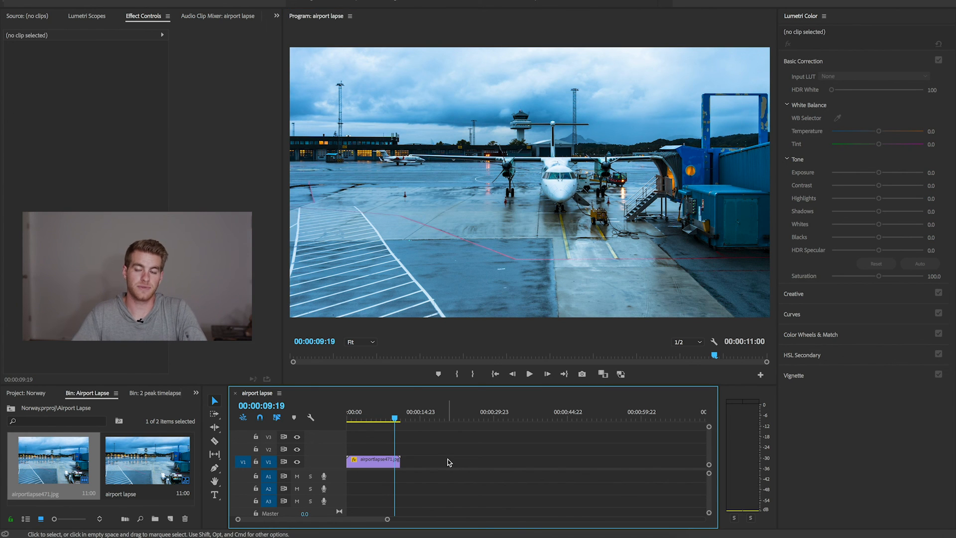
{"action": "scroll", "coordinate": [394, 480], "scroll_direction": "up", "scroll_amount": 10}
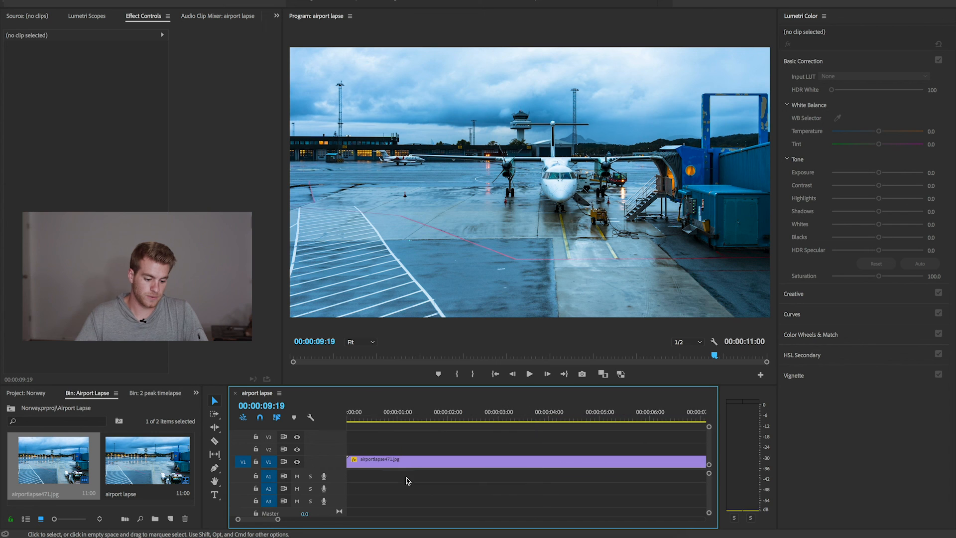
{"action": "scroll", "coordinate": [422, 457], "scroll_direction": "down", "scroll_amount": 5}
{"action": "left_click_drag", "start_coordinate": [422, 465], "coordinate": [376, 468]}
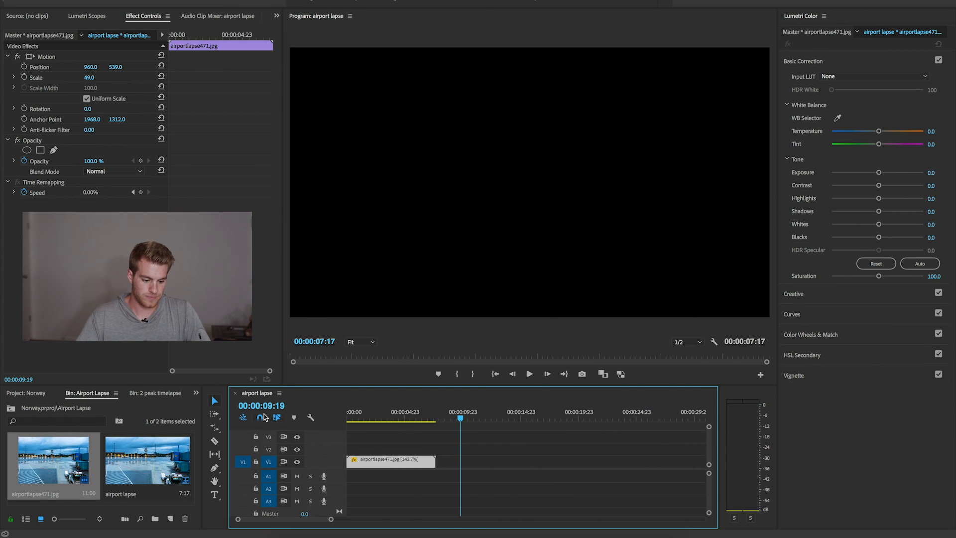
{"action": "key", "text": "space"}
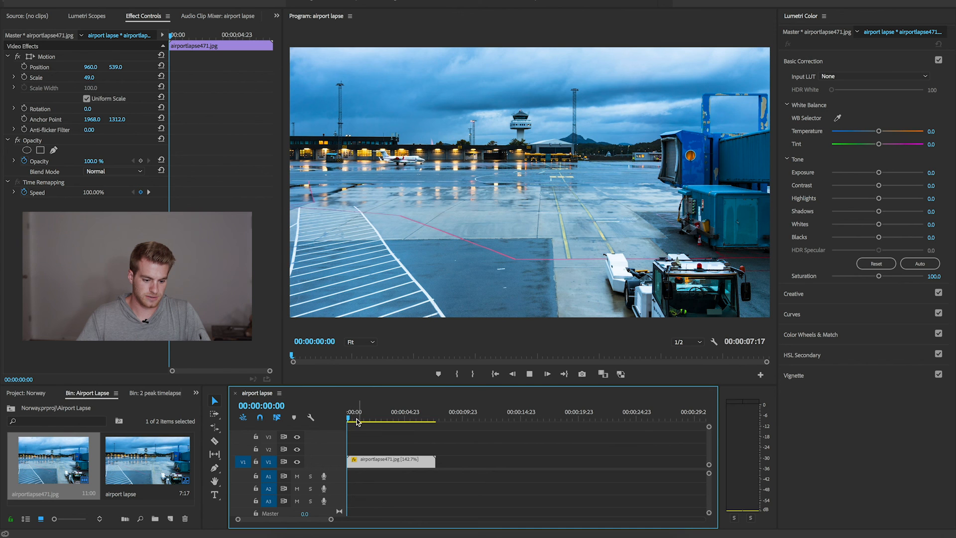
{"action": "key", "text": "space"}
{"action": "left_click_drag", "start_coordinate": [369, 418], "coordinate": [349, 420]}
- Undo the clip's speed change and play the timelapse from the start
{"action": "key", "text": "super+z"}
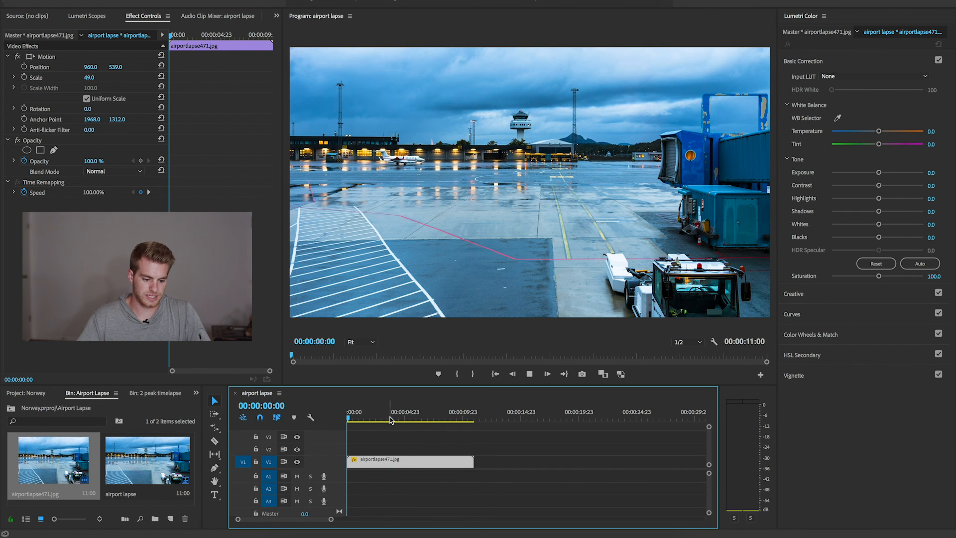
{"action": "key", "text": "space"}
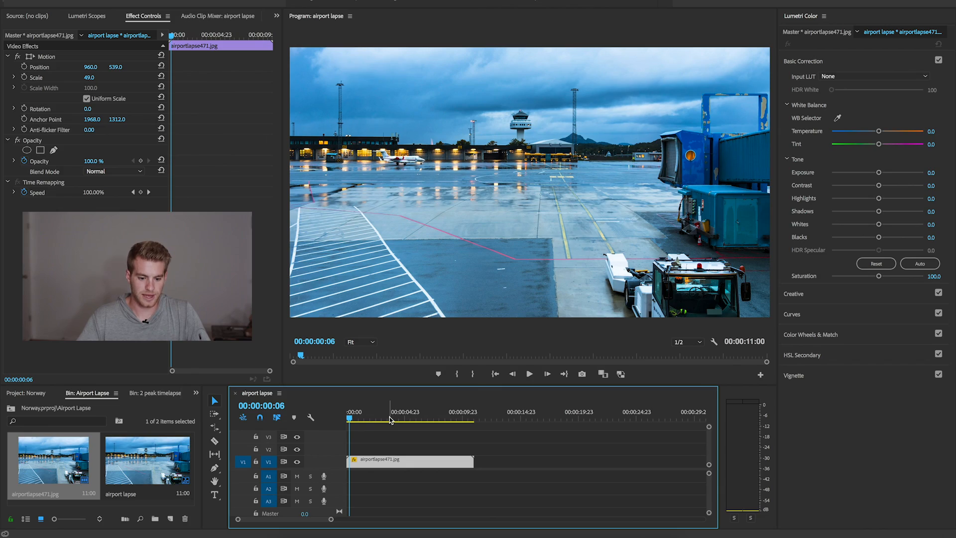